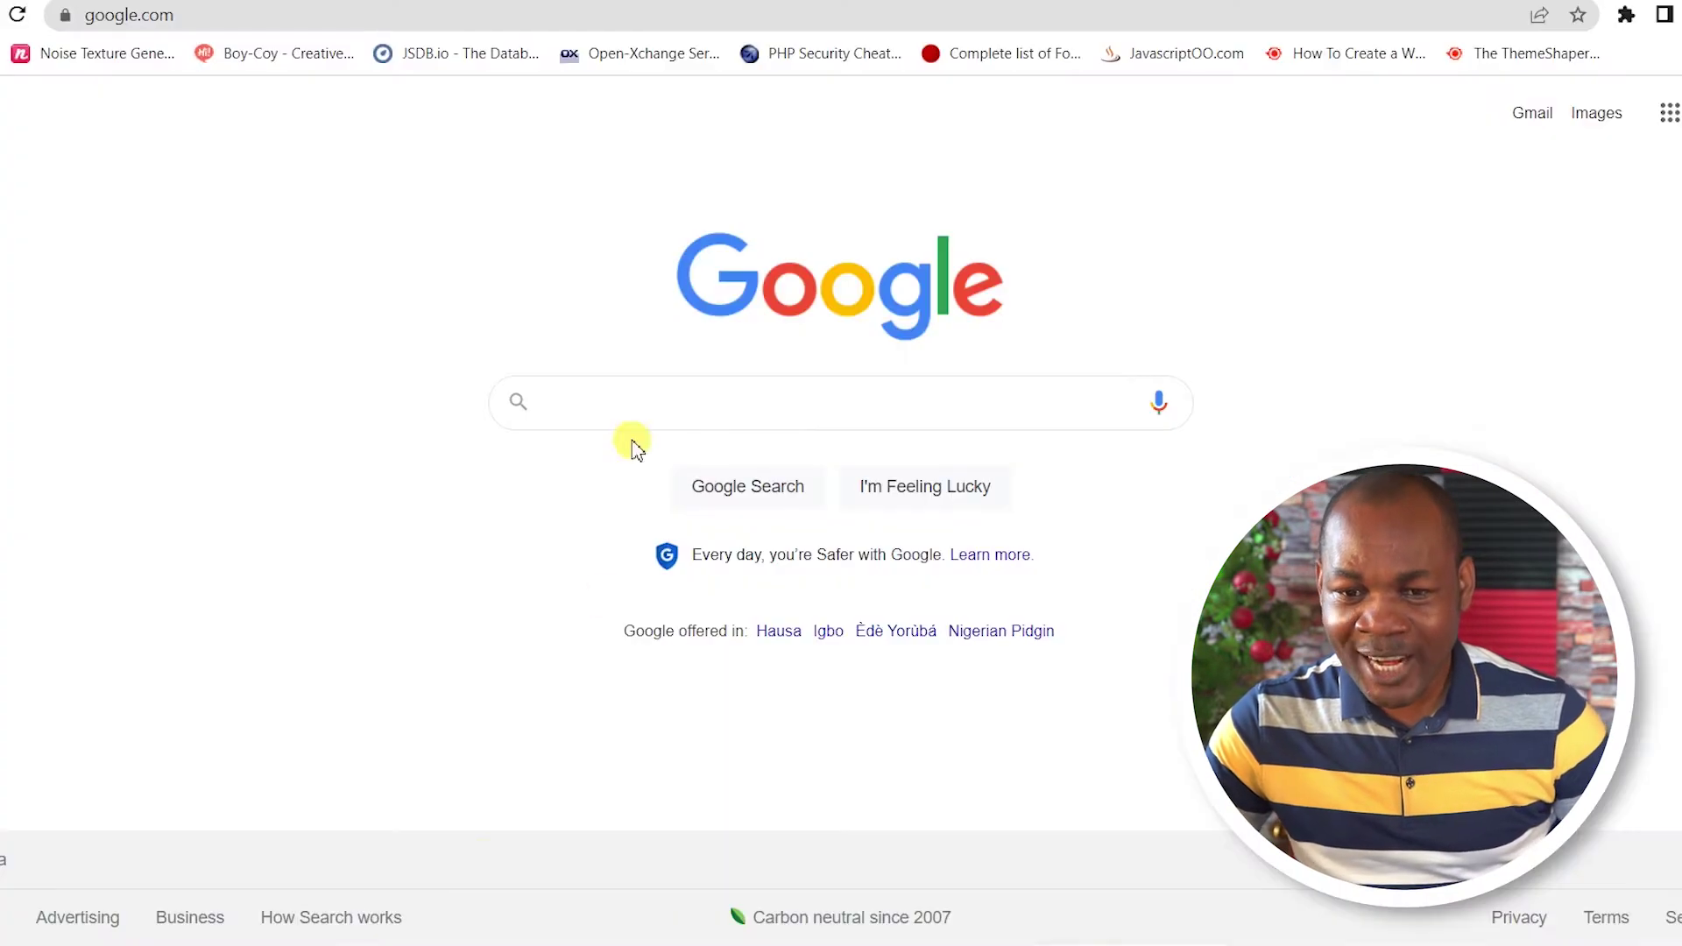
- Go to speedtest.net by entering 'SPEED' in Chrome's address bar and taking the suggestion
{"action": "left_click", "coordinate": [250, 16]}
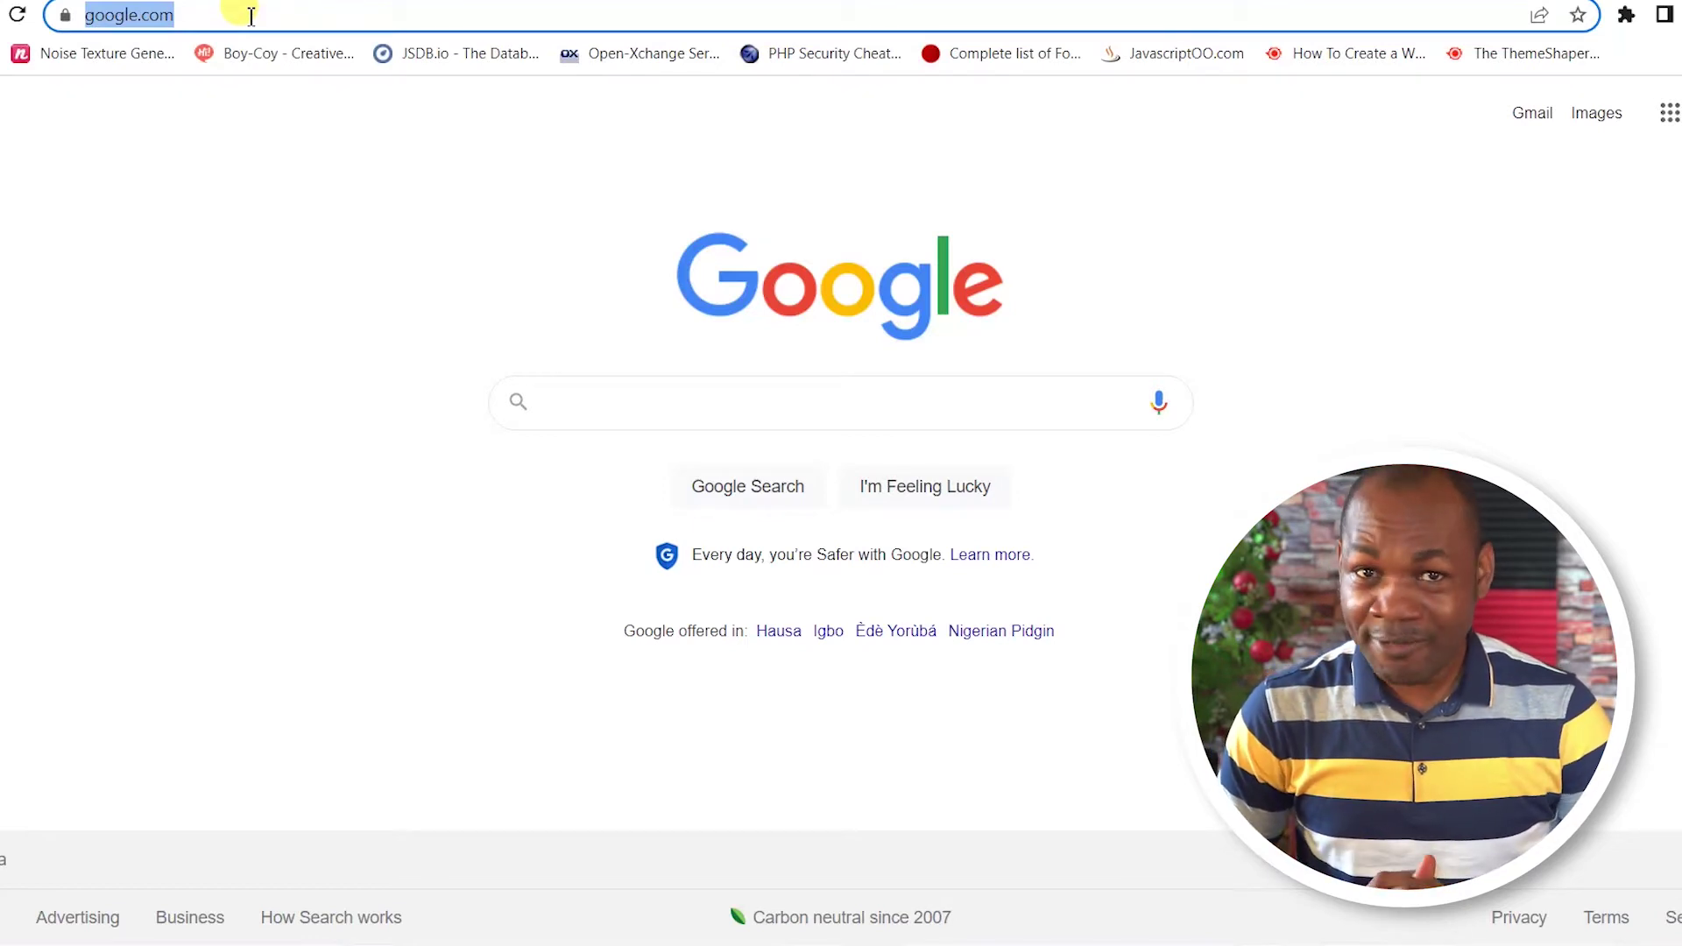
{"action": "type", "text": "SPEEDtest.net"}
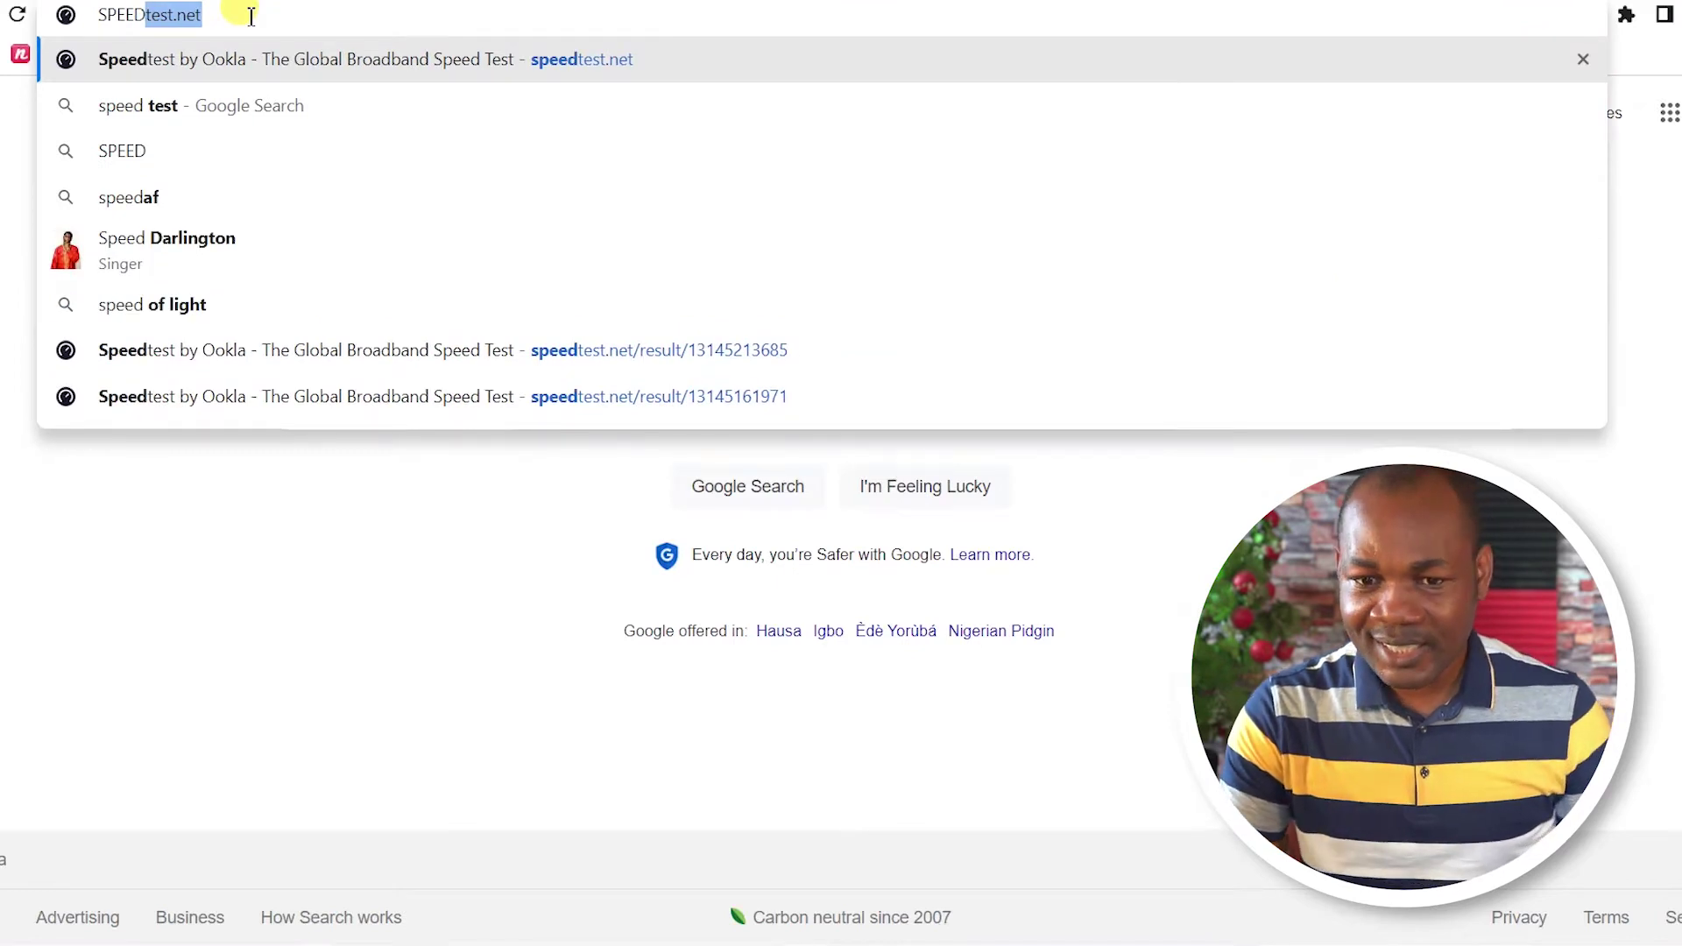
{"action": "key", "text": "Return"}
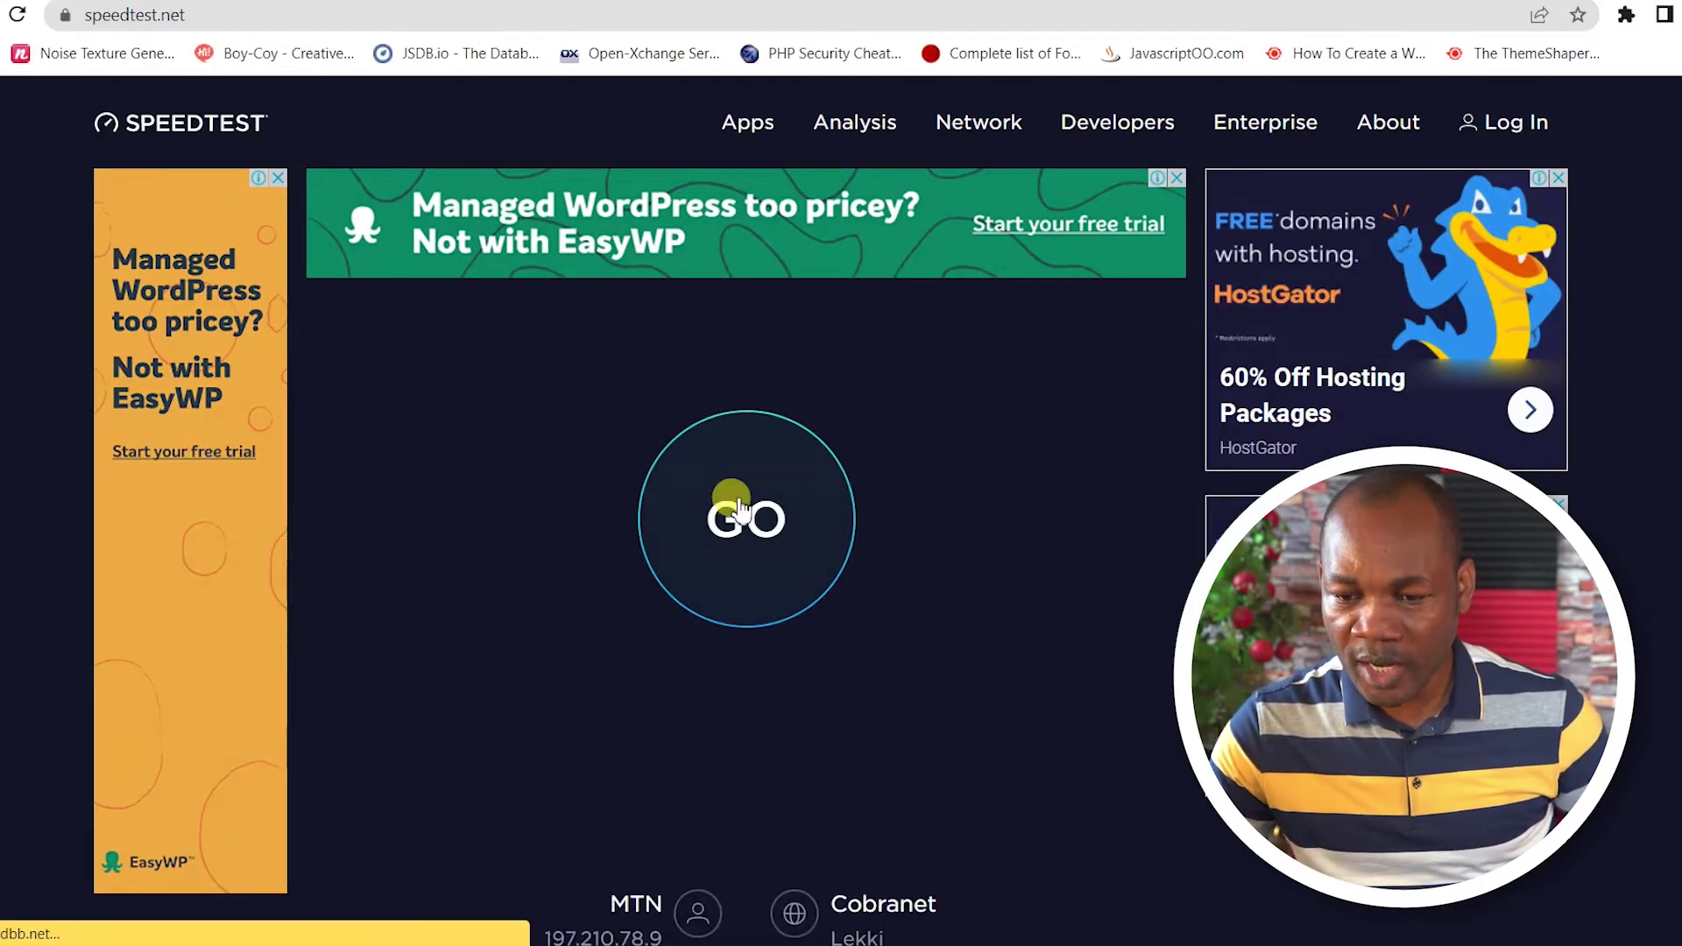
- Start the Speedtest connection test on the Cobranet server in Lekki
{"action": "left_click", "coordinate": [738, 500]}
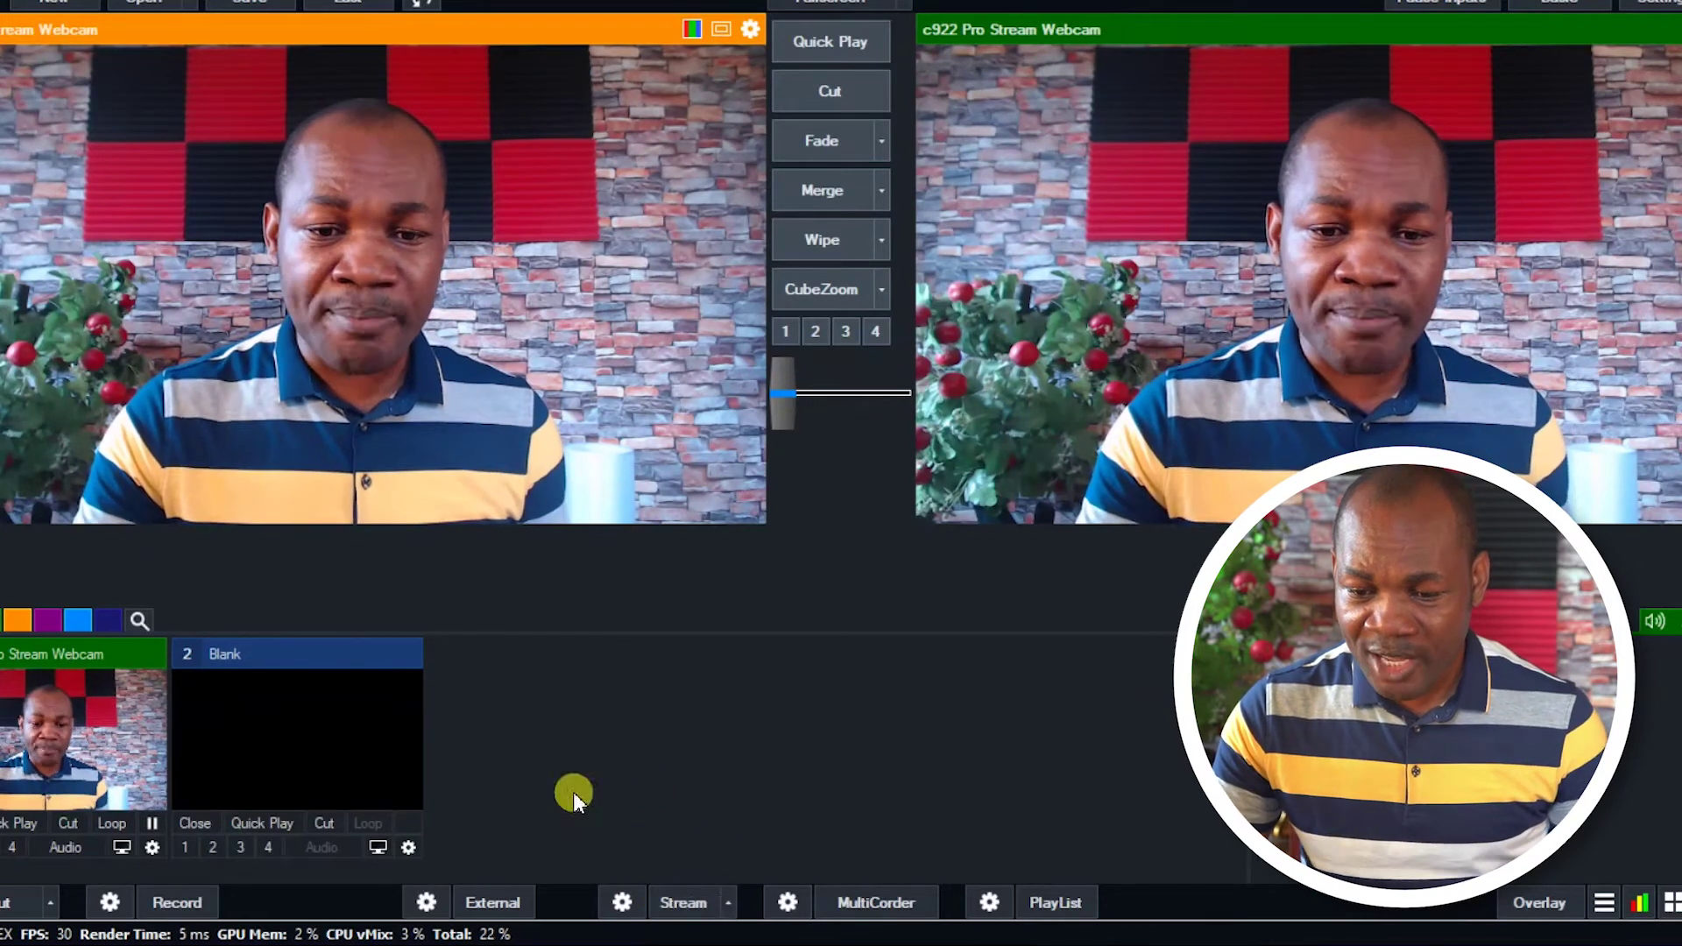
- Open vMix Streaming Settings (Custom RTMP, H264 720p 2mbps) and bring it to the front
{"action": "left_click", "coordinate": [622, 900]}
{"action": "left_click_drag", "start_coordinate": [885, 214], "coordinate": [788, 219]}
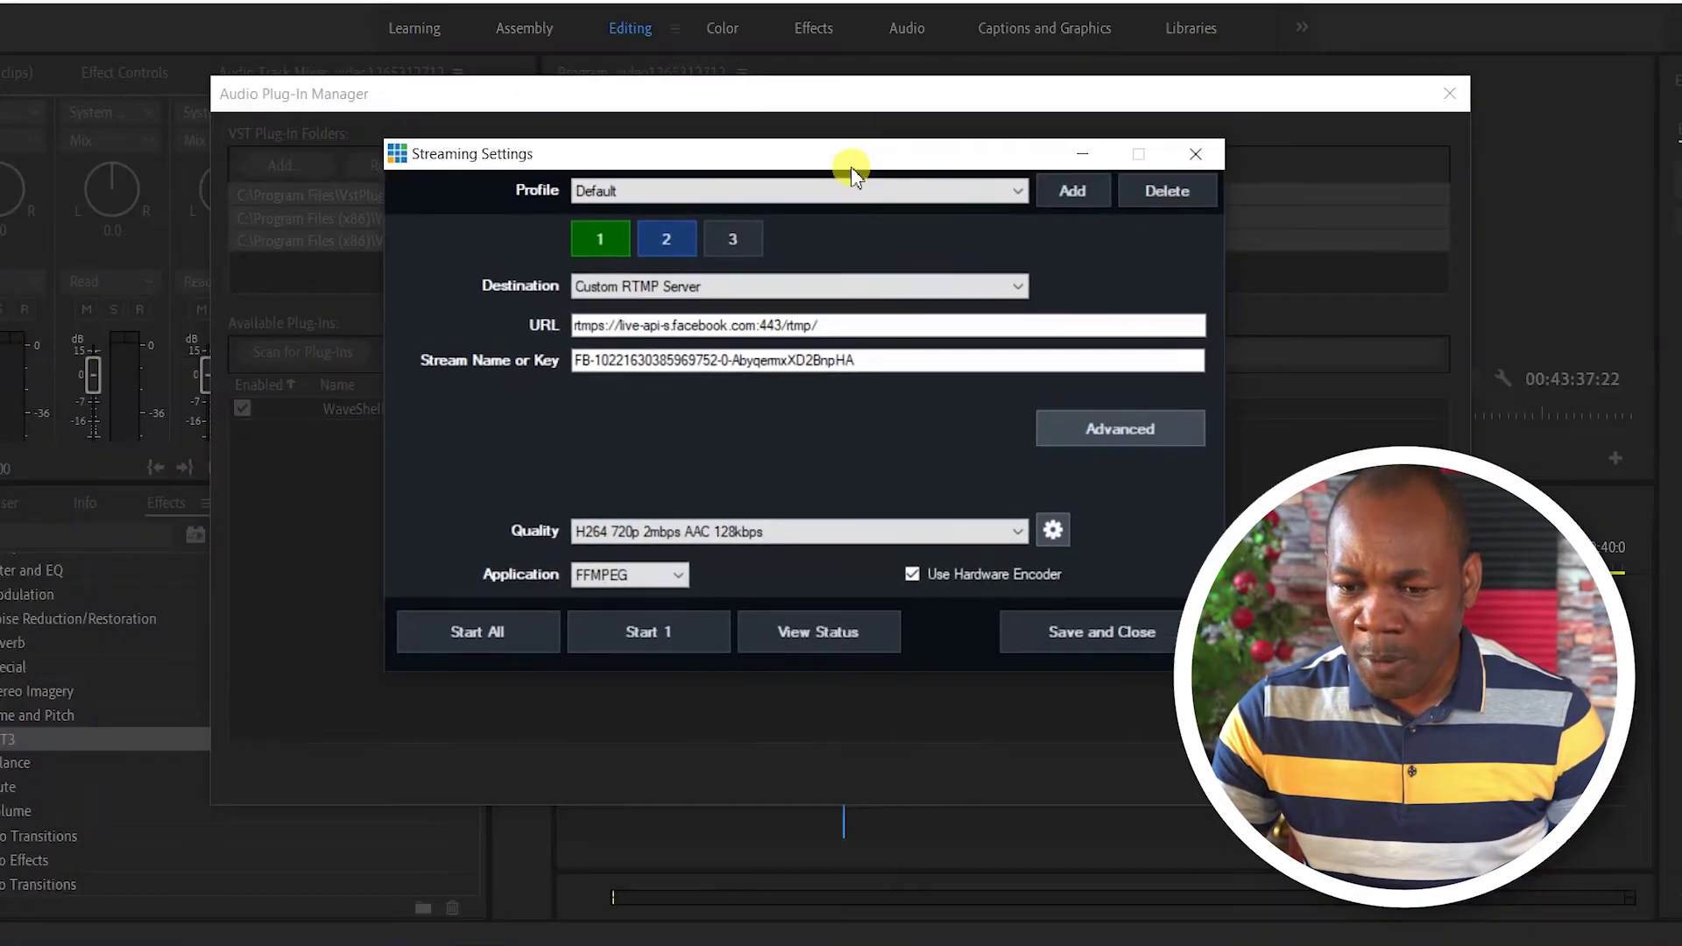
{"action": "mouse_move", "coordinate": [856, 169]}
{"action": "left_mouse_down"}
{"action": "mouse_move", "coordinate": [796, 233]}
{"action": "mouse_move", "coordinate": [867, 233]}
{"action": "mouse_move", "coordinate": [848, 307]}
{"action": "mouse_move", "coordinate": [856, 192]}
{"action": "left_mouse_up"}
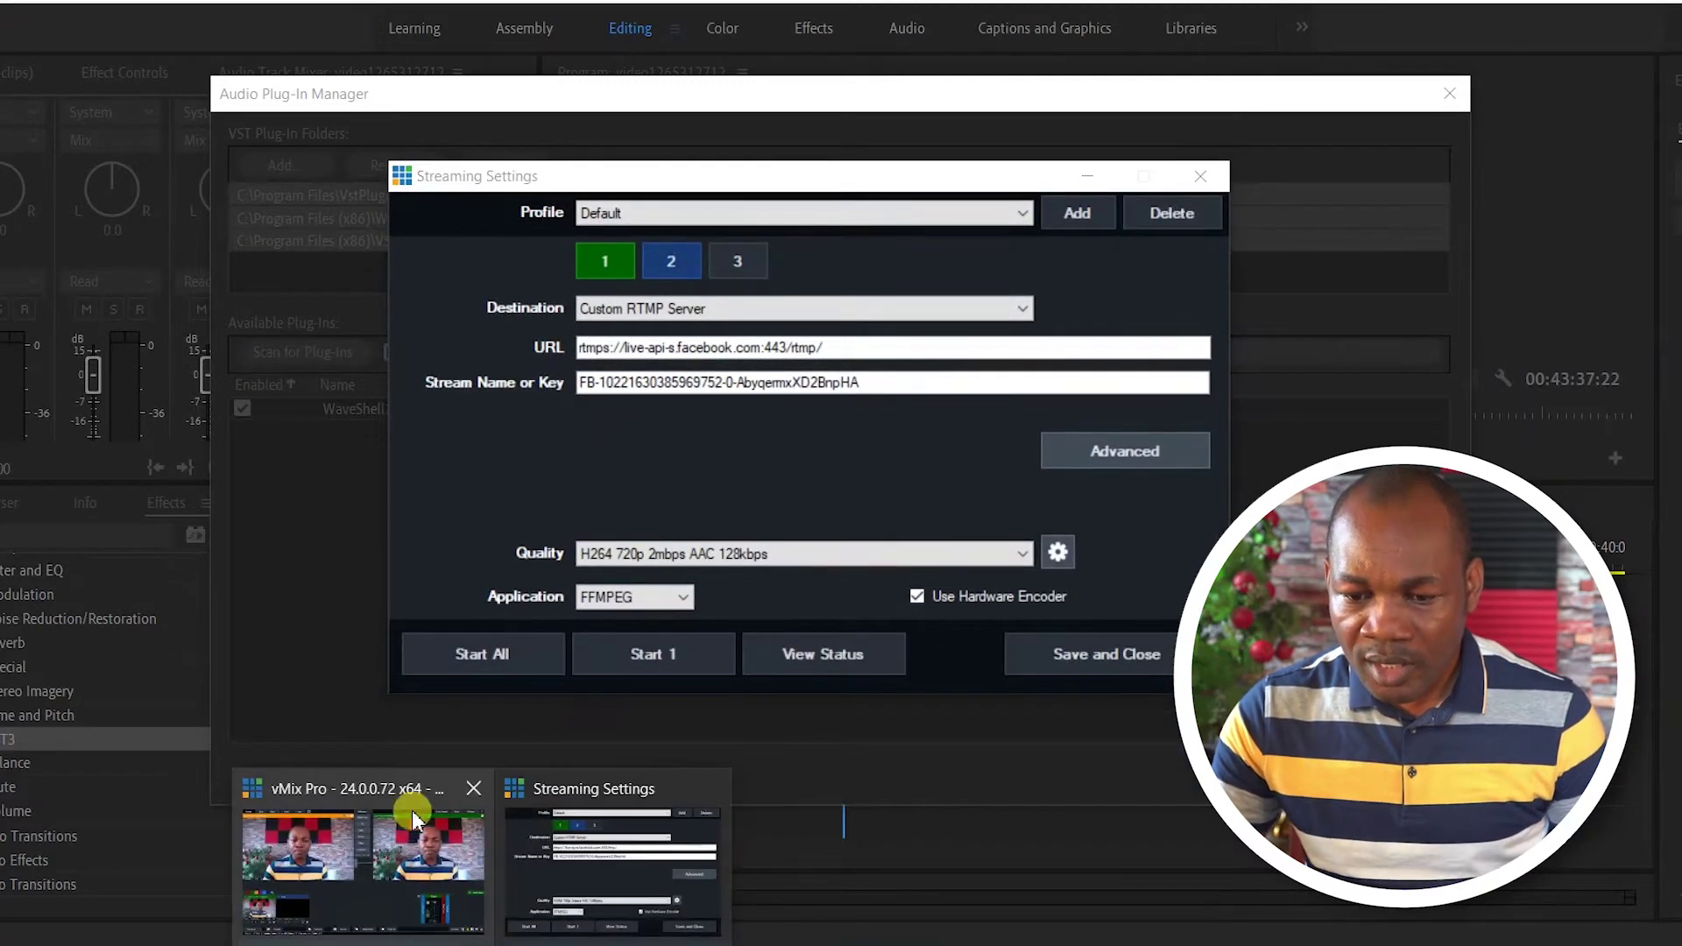
{"action": "left_click", "coordinate": [411, 811]}
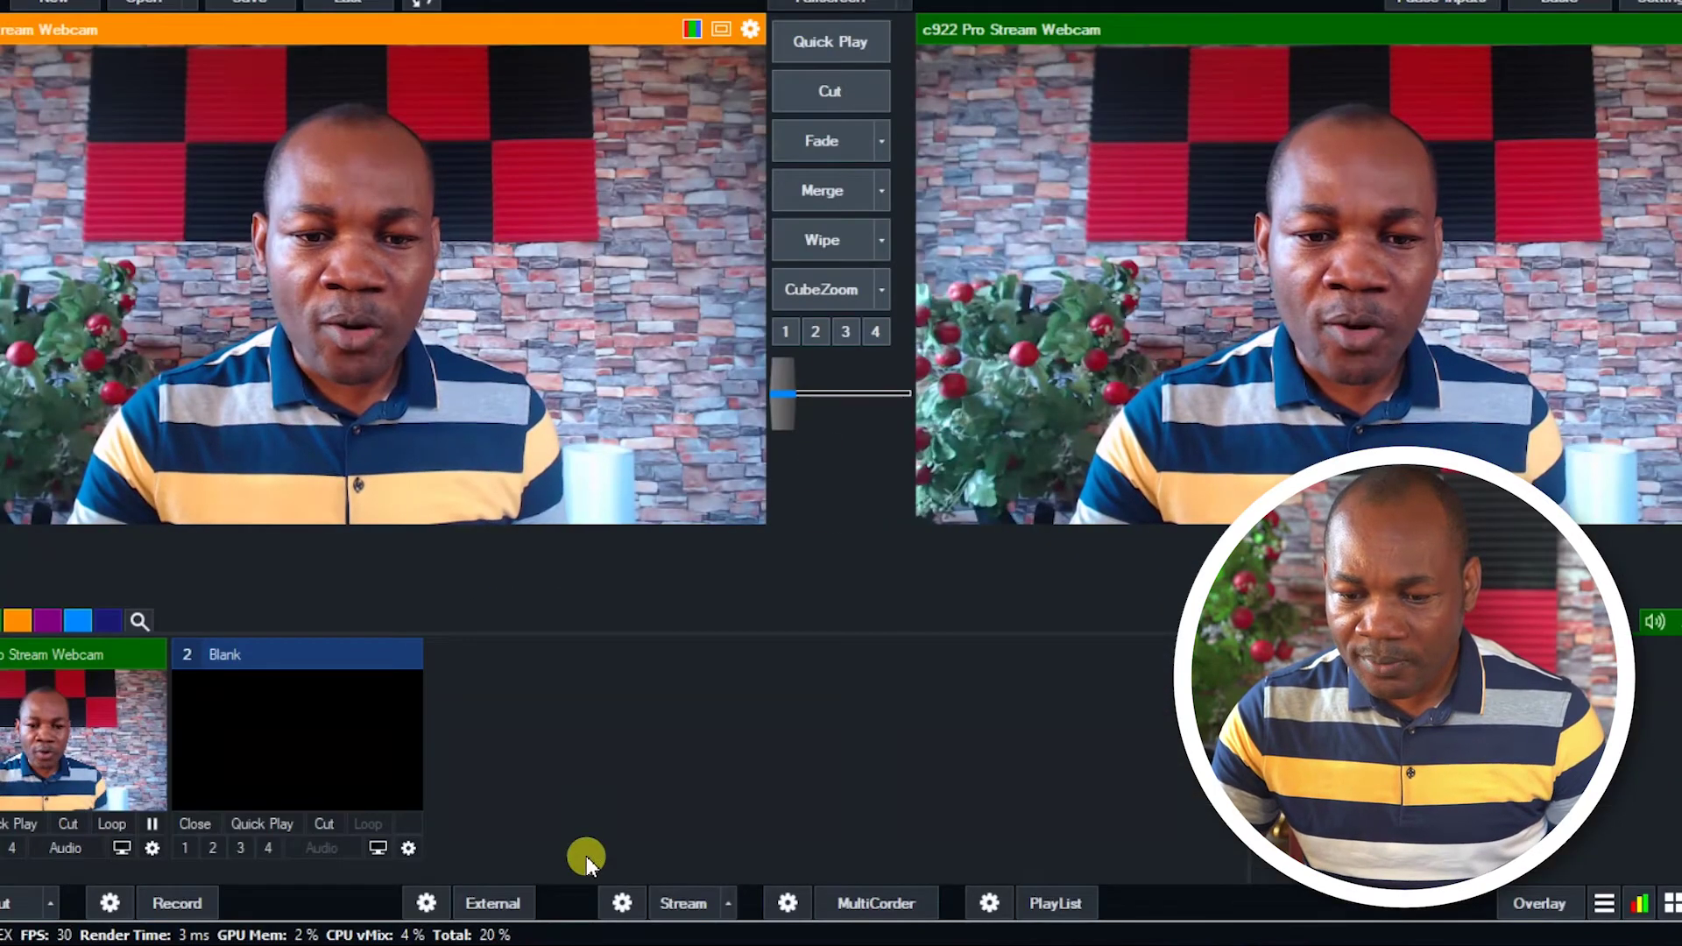
{"action": "mouse_move", "coordinate": [516, 942]}
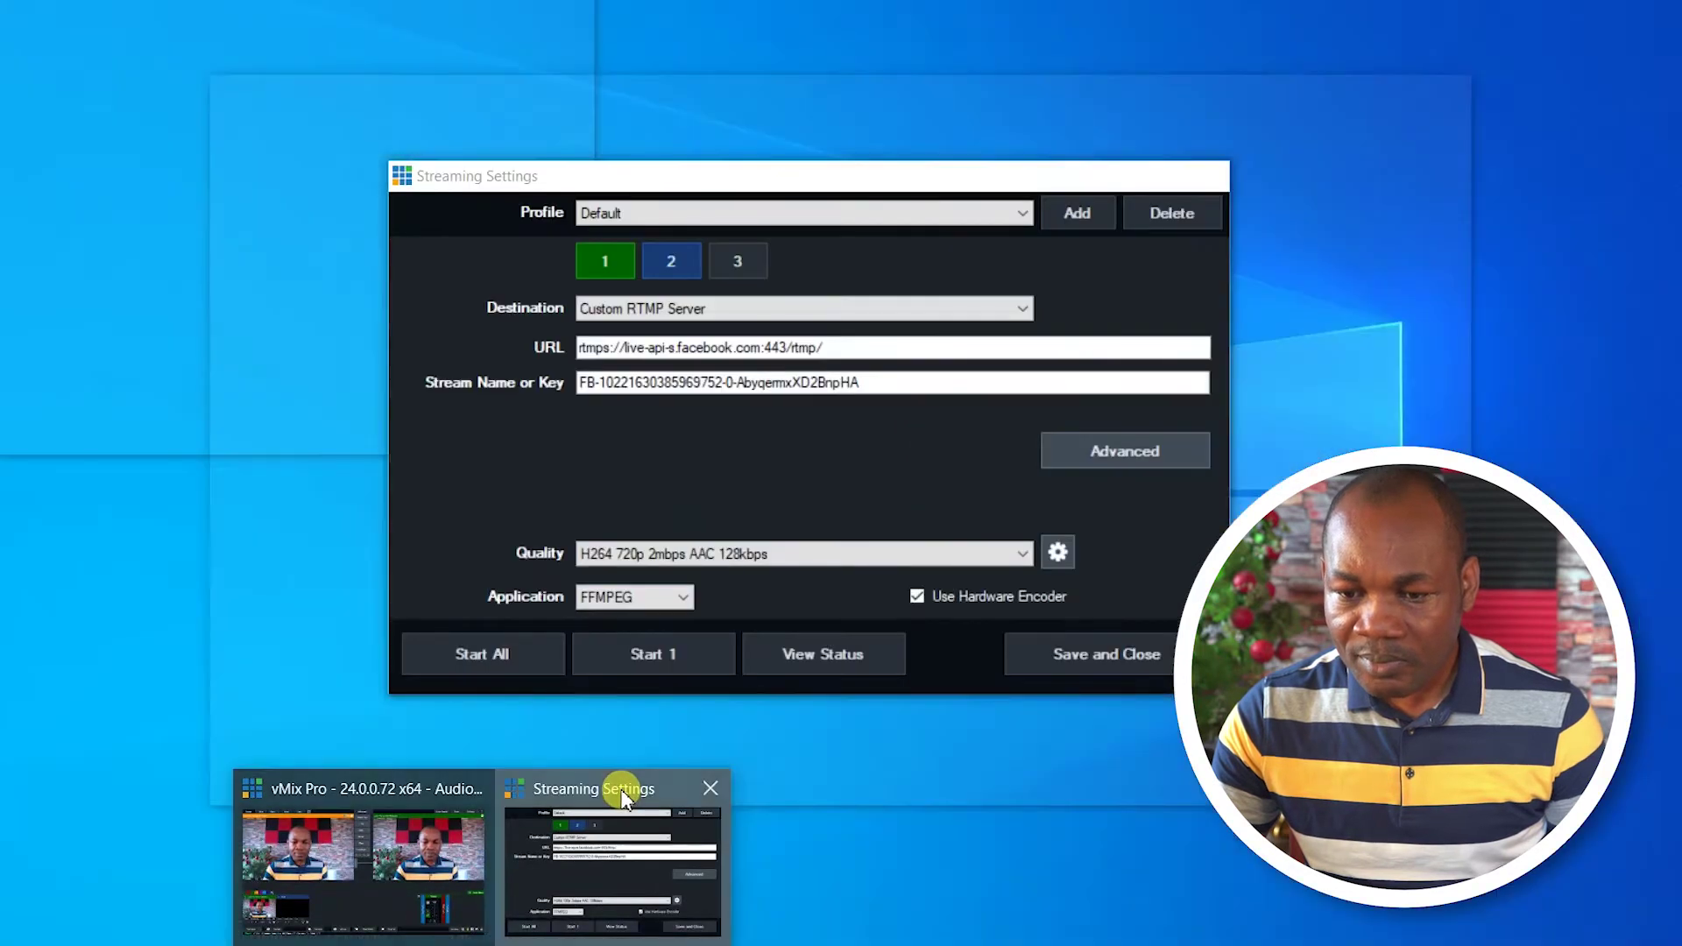
{"action": "left_click", "coordinate": [622, 793]}
{"action": "left_click_drag", "start_coordinate": [788, 226], "coordinate": [813, 204]}
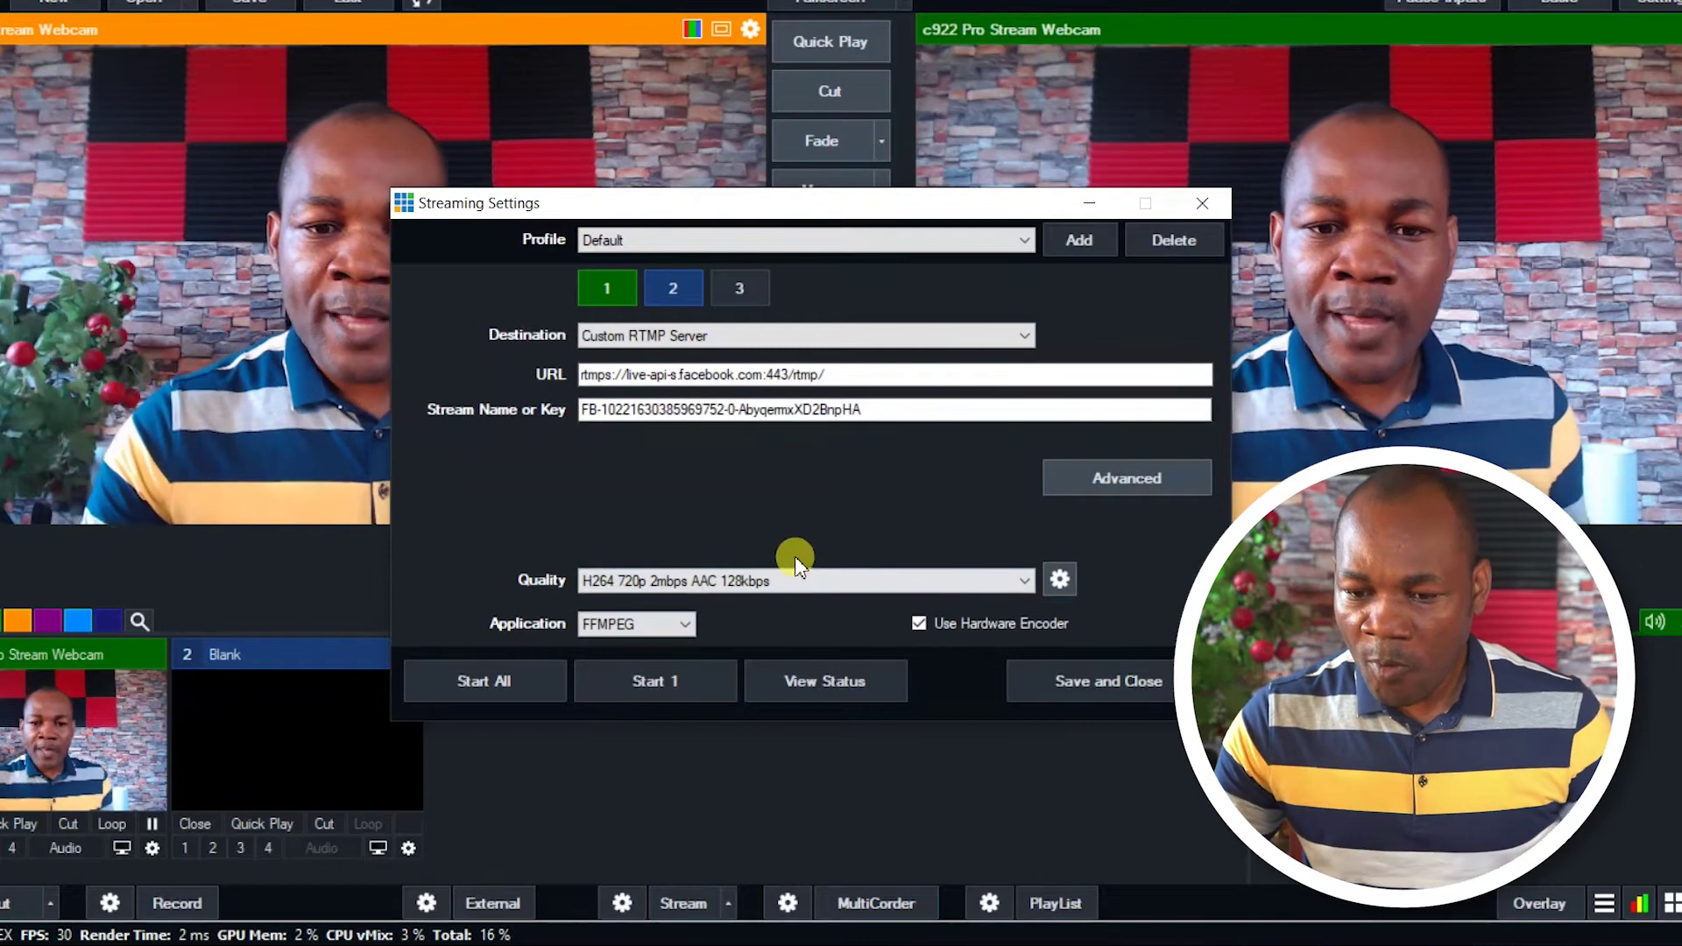
- Switch the Quality preset from 2mbps to Facebook H264 720p 3.5mbps AAC 128kbps
{"action": "left_click", "coordinate": [752, 585]}
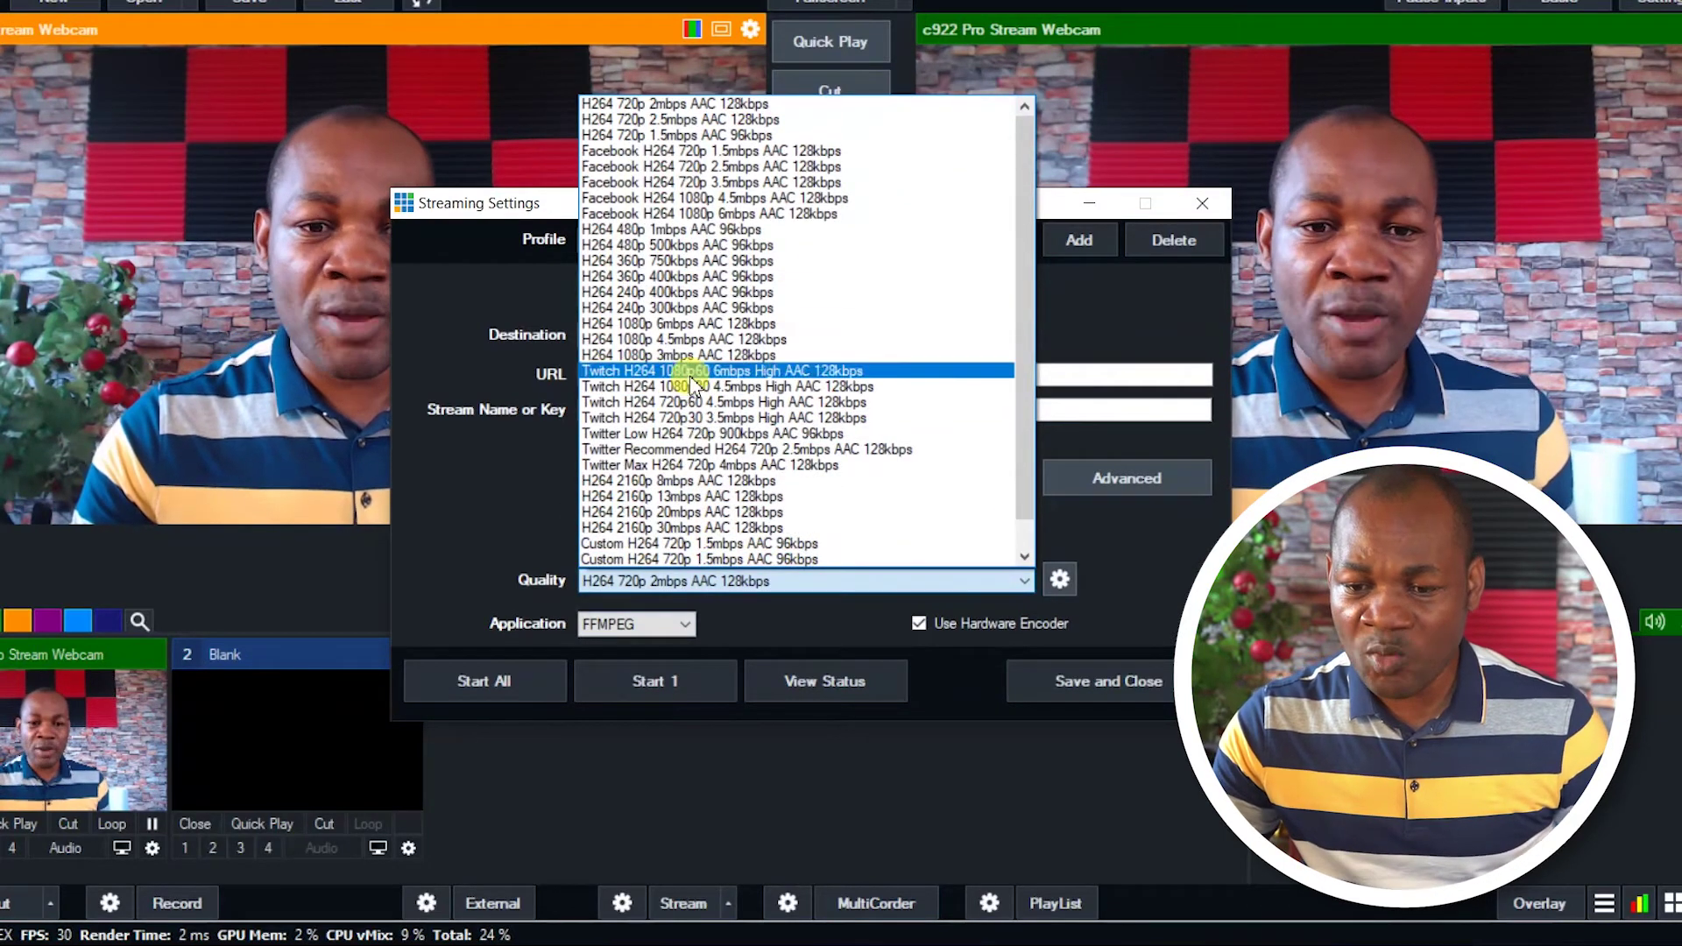
{"action": "left_click", "coordinate": [747, 198]}
{"action": "left_click", "coordinate": [797, 582]}
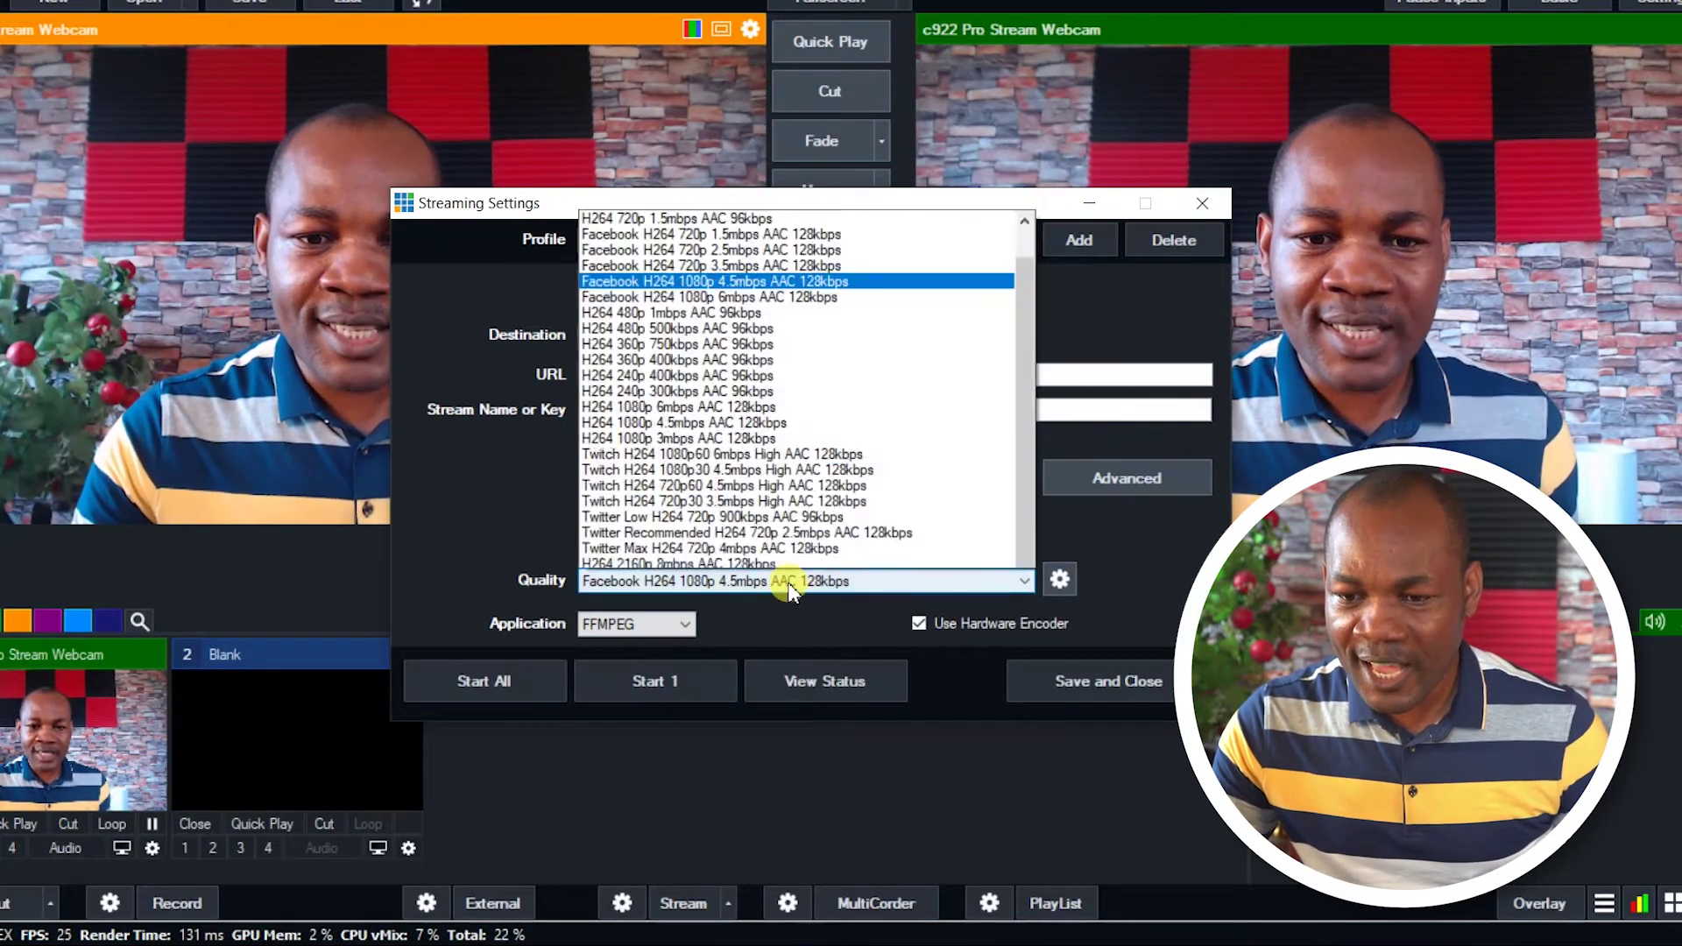
{"action": "left_click", "coordinate": [727, 151]}
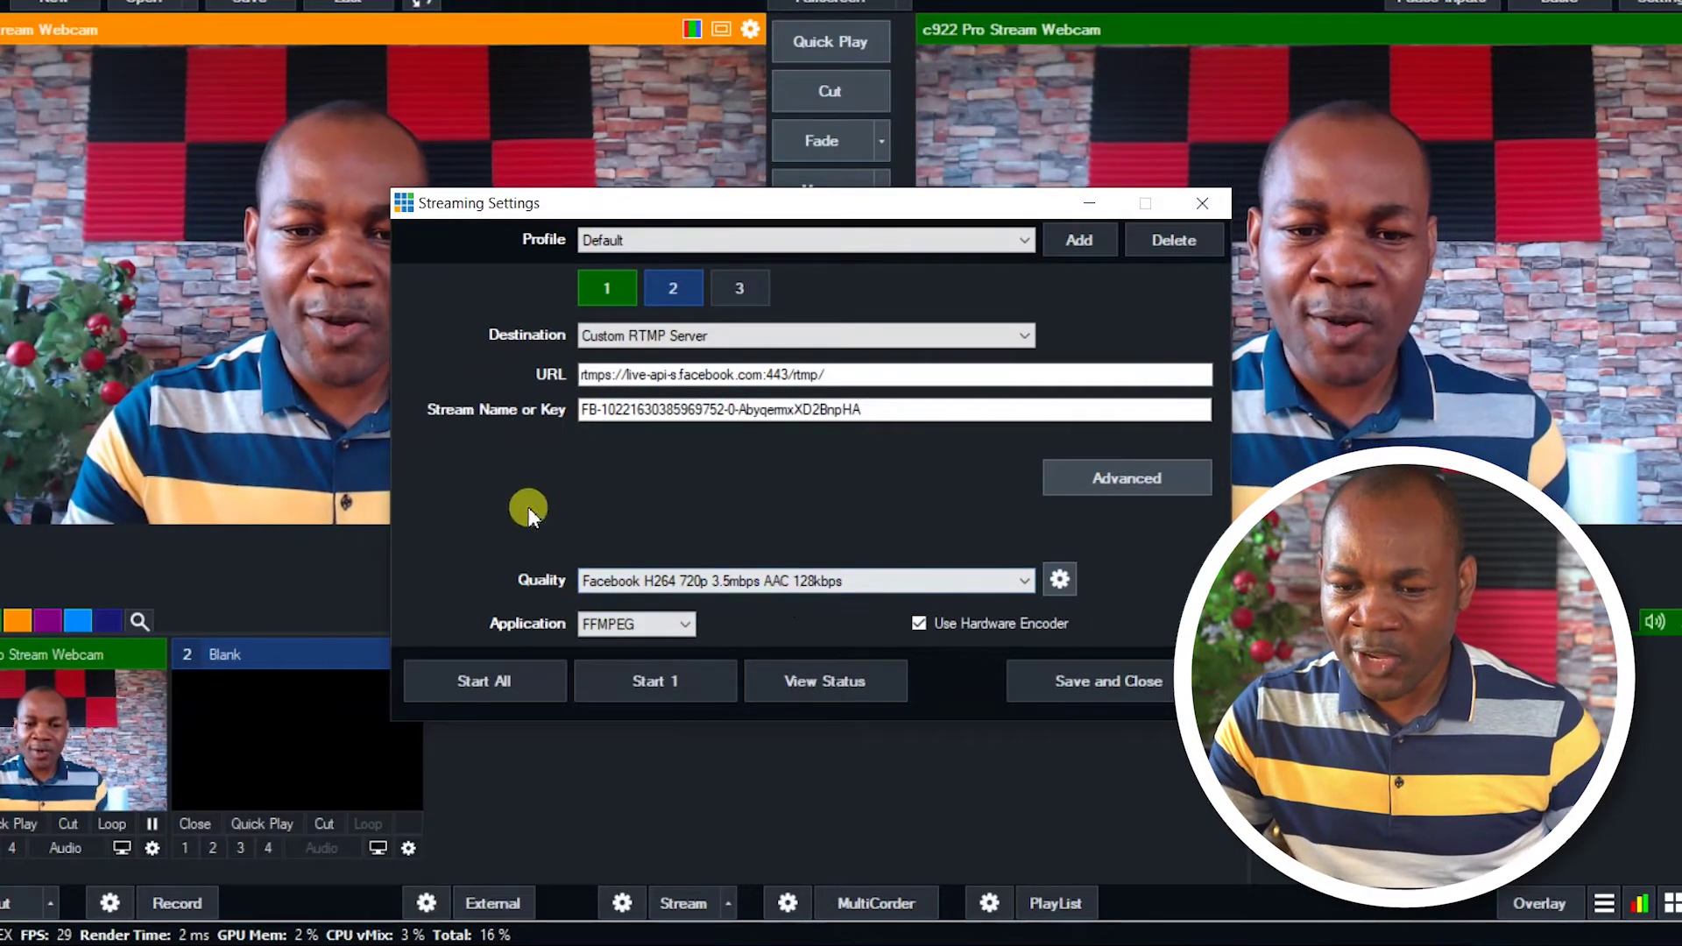
{"action": "left_click", "coordinate": [587, 580]}
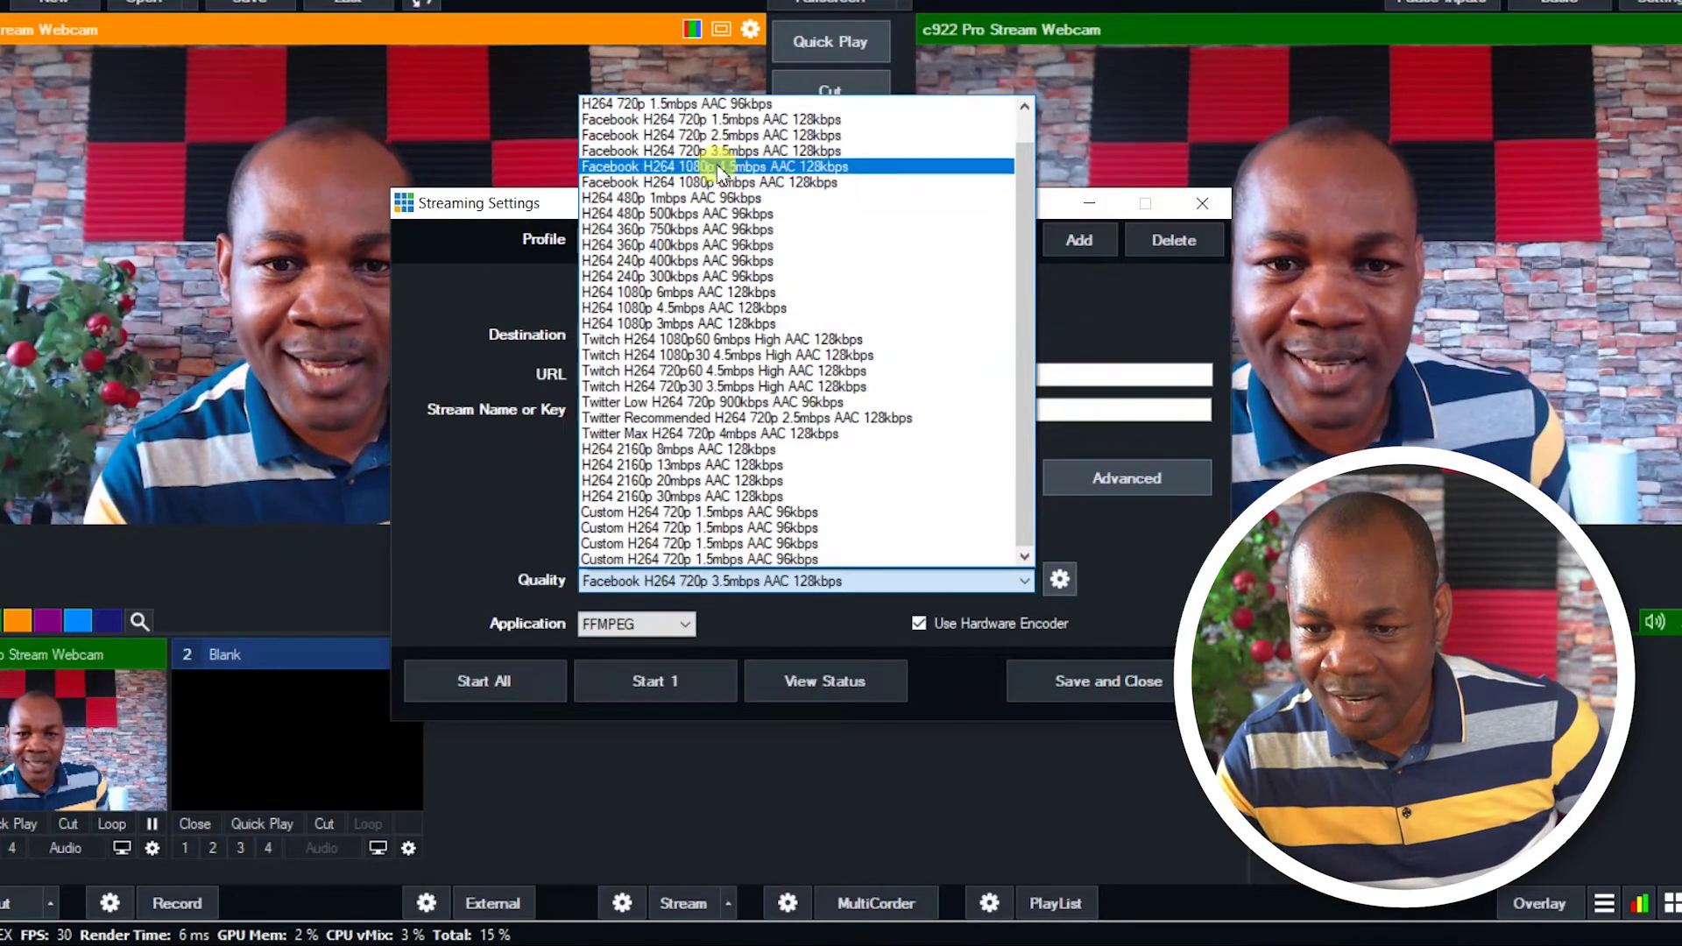
- Review the 720p 3.5mbps encoder settings without changes, then save and close Streaming Settings
{"action": "left_click", "coordinate": [666, 151]}
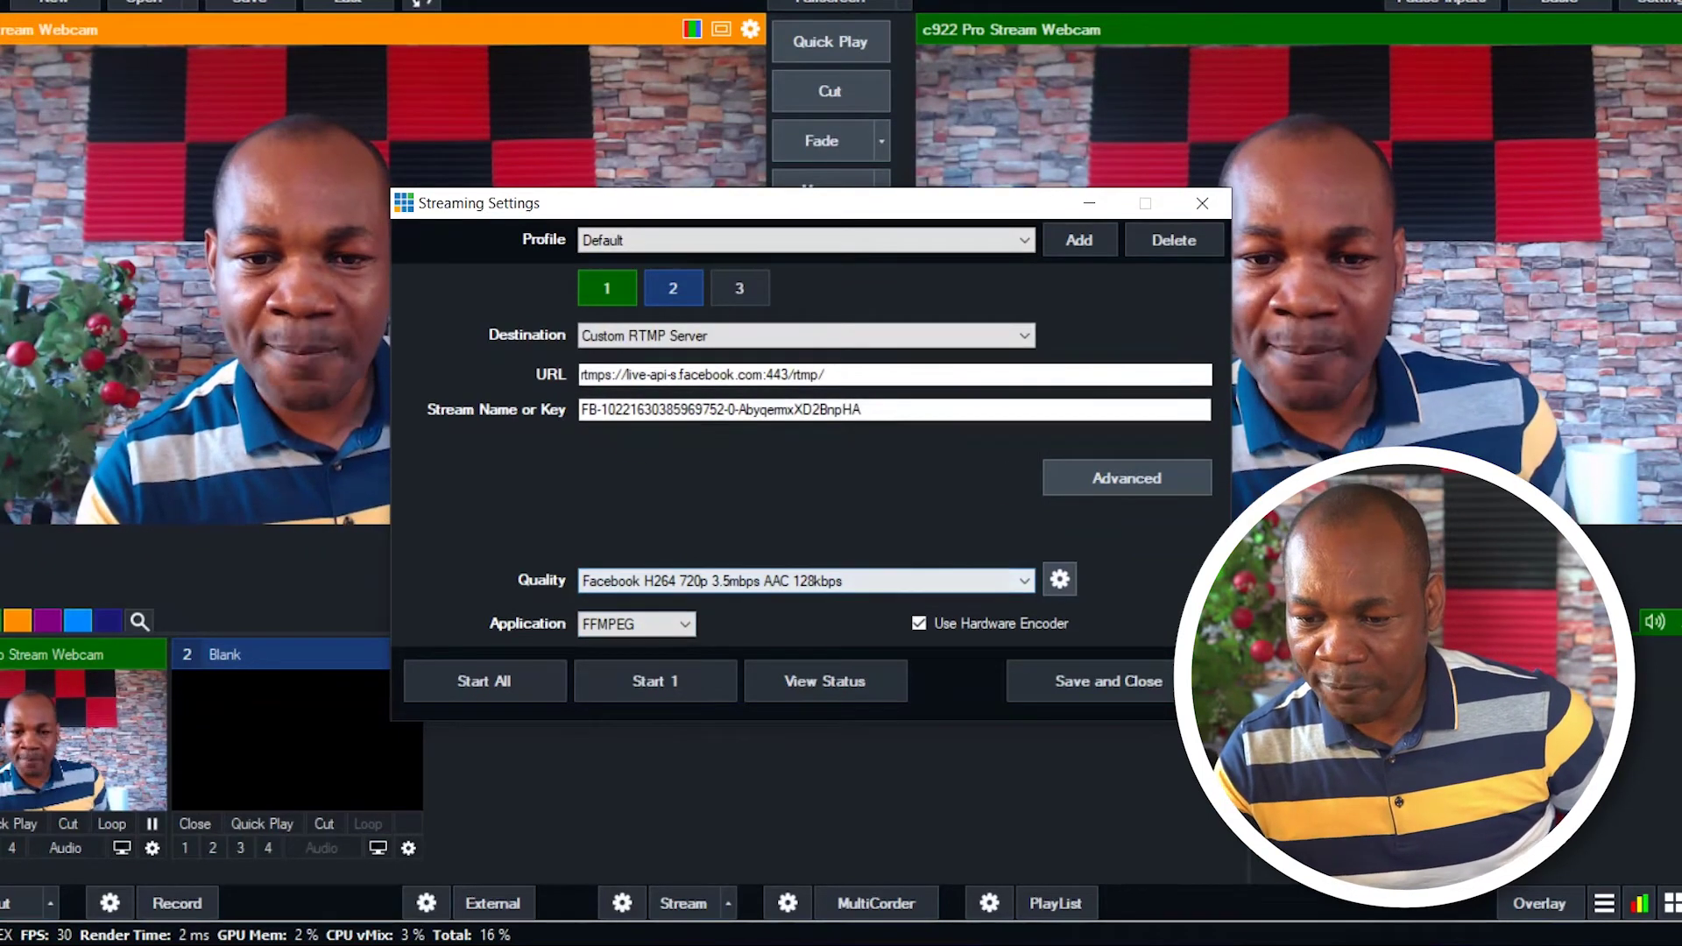
{"action": "left_click", "coordinate": [1063, 683]}
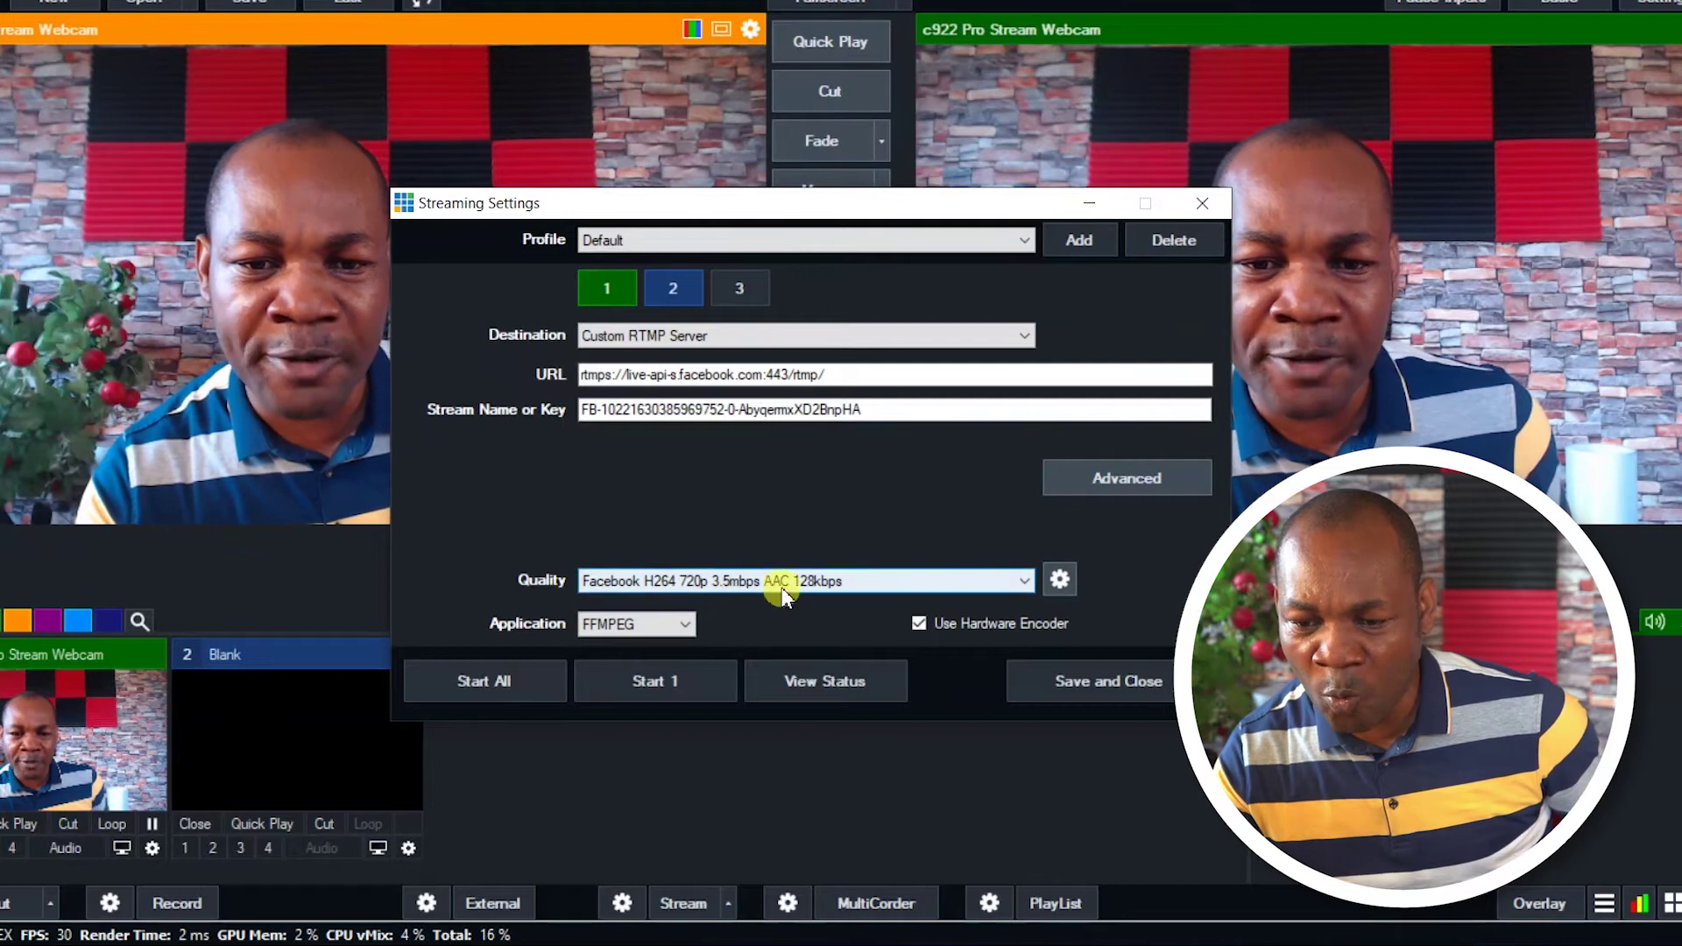
{"action": "left_click", "coordinate": [1060, 580]}
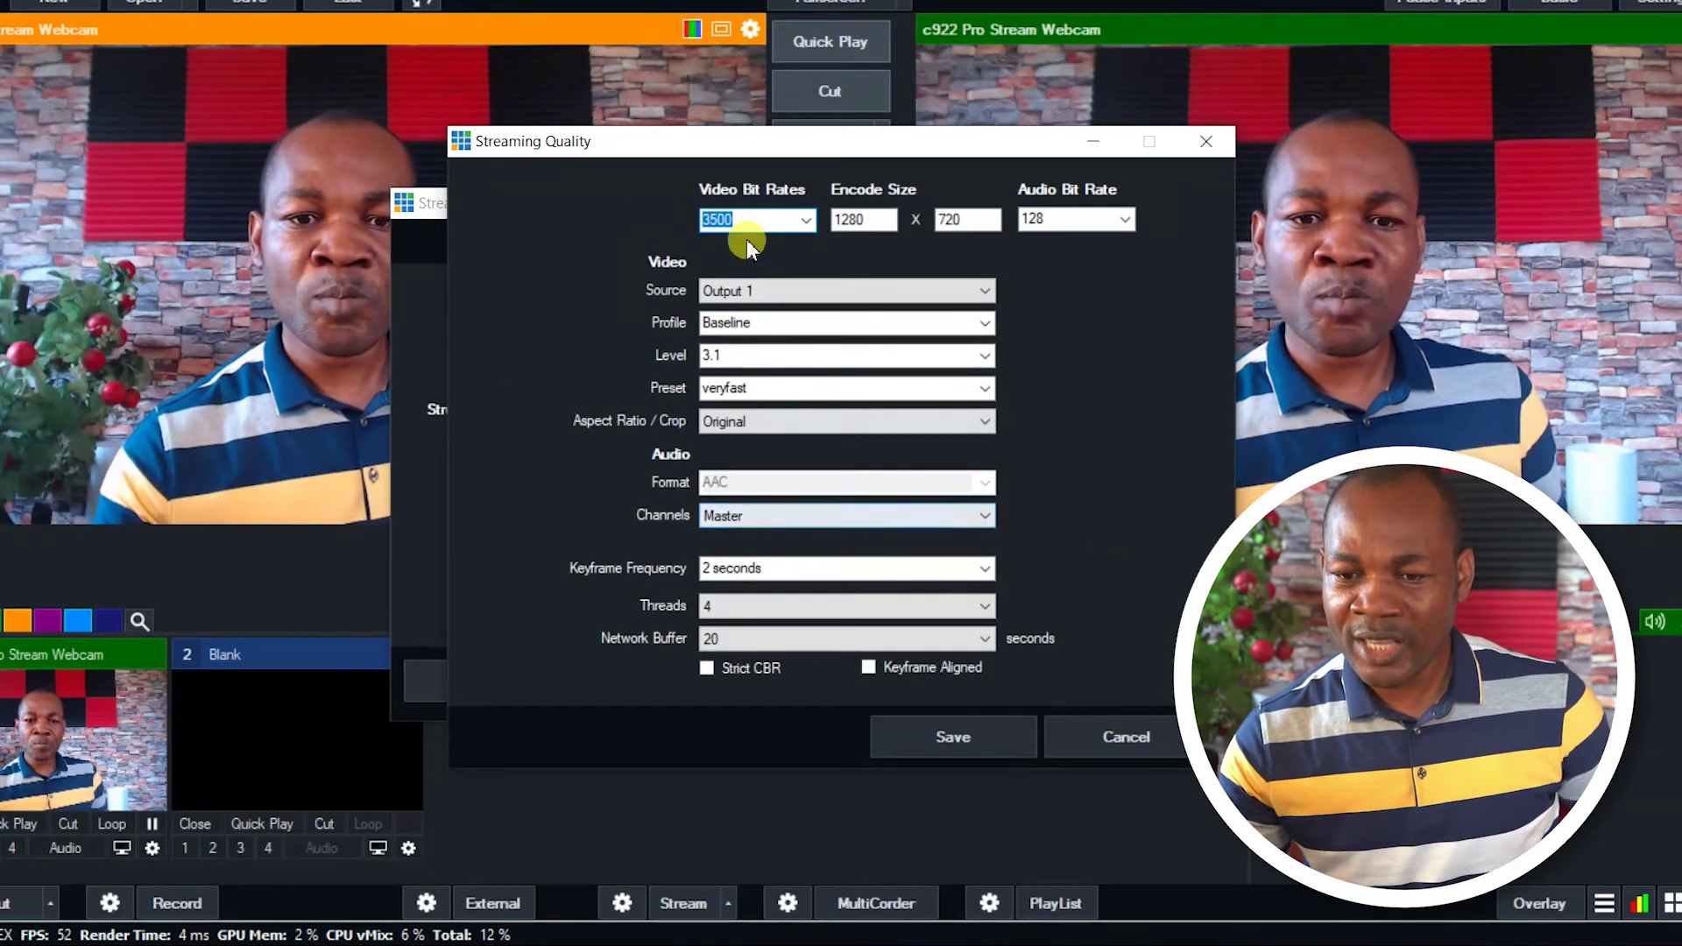
{"action": "left_click_drag", "start_coordinate": [629, 154], "coordinate": [635, 224]}
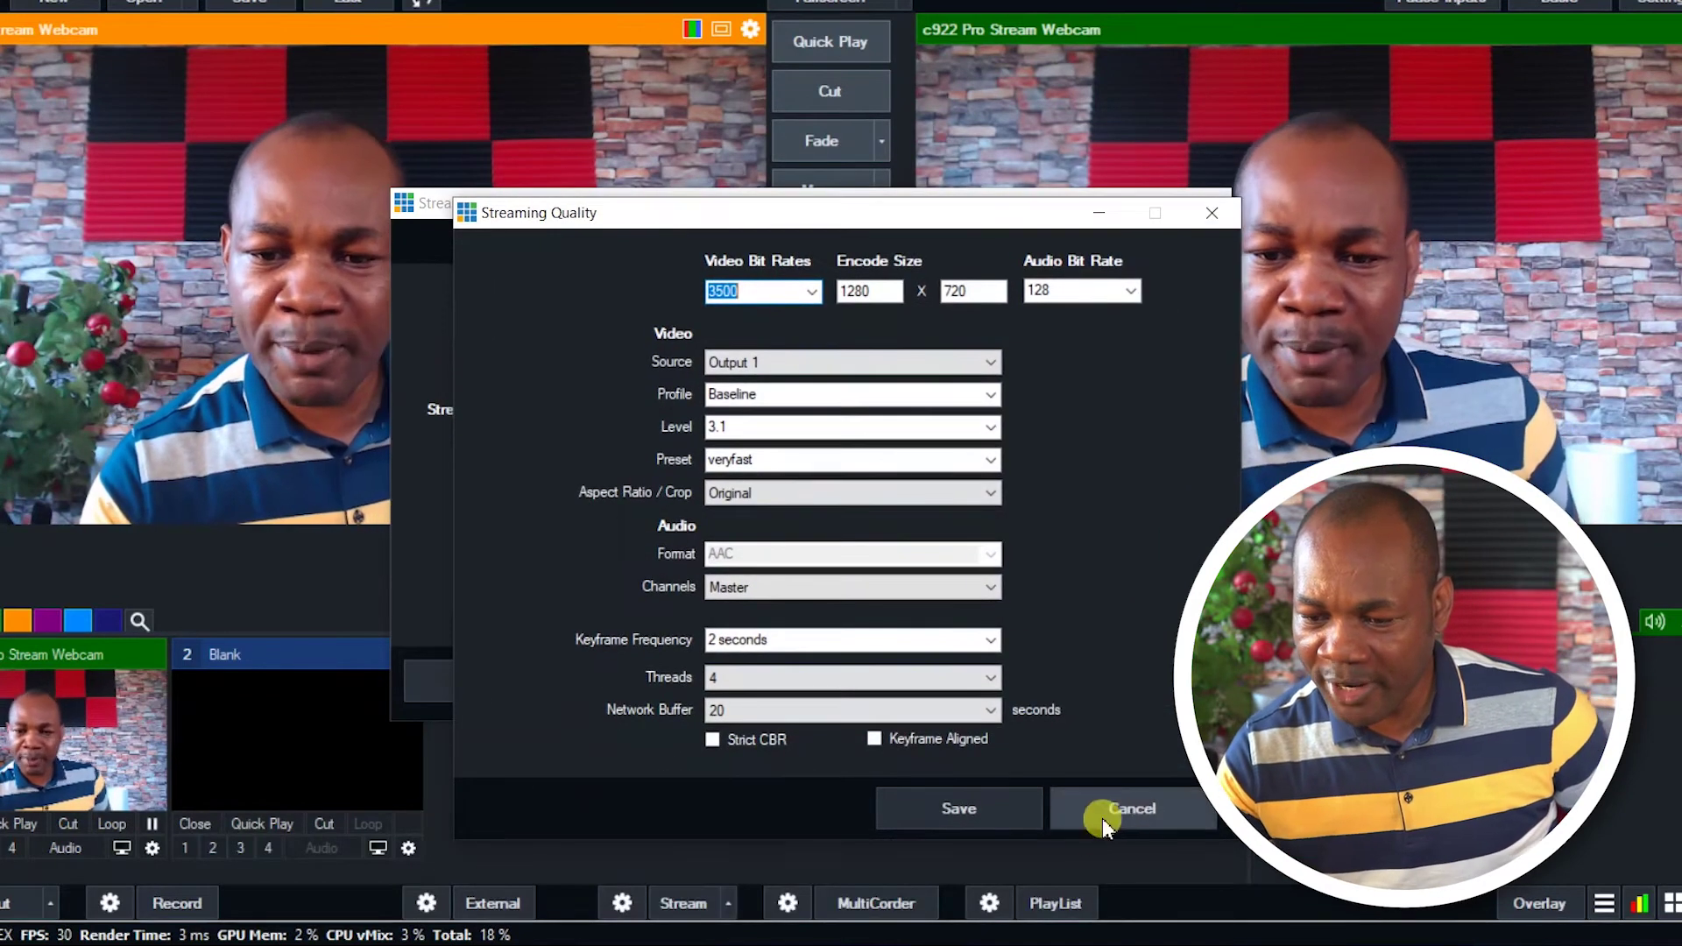
{"action": "left_click", "coordinate": [1115, 805]}
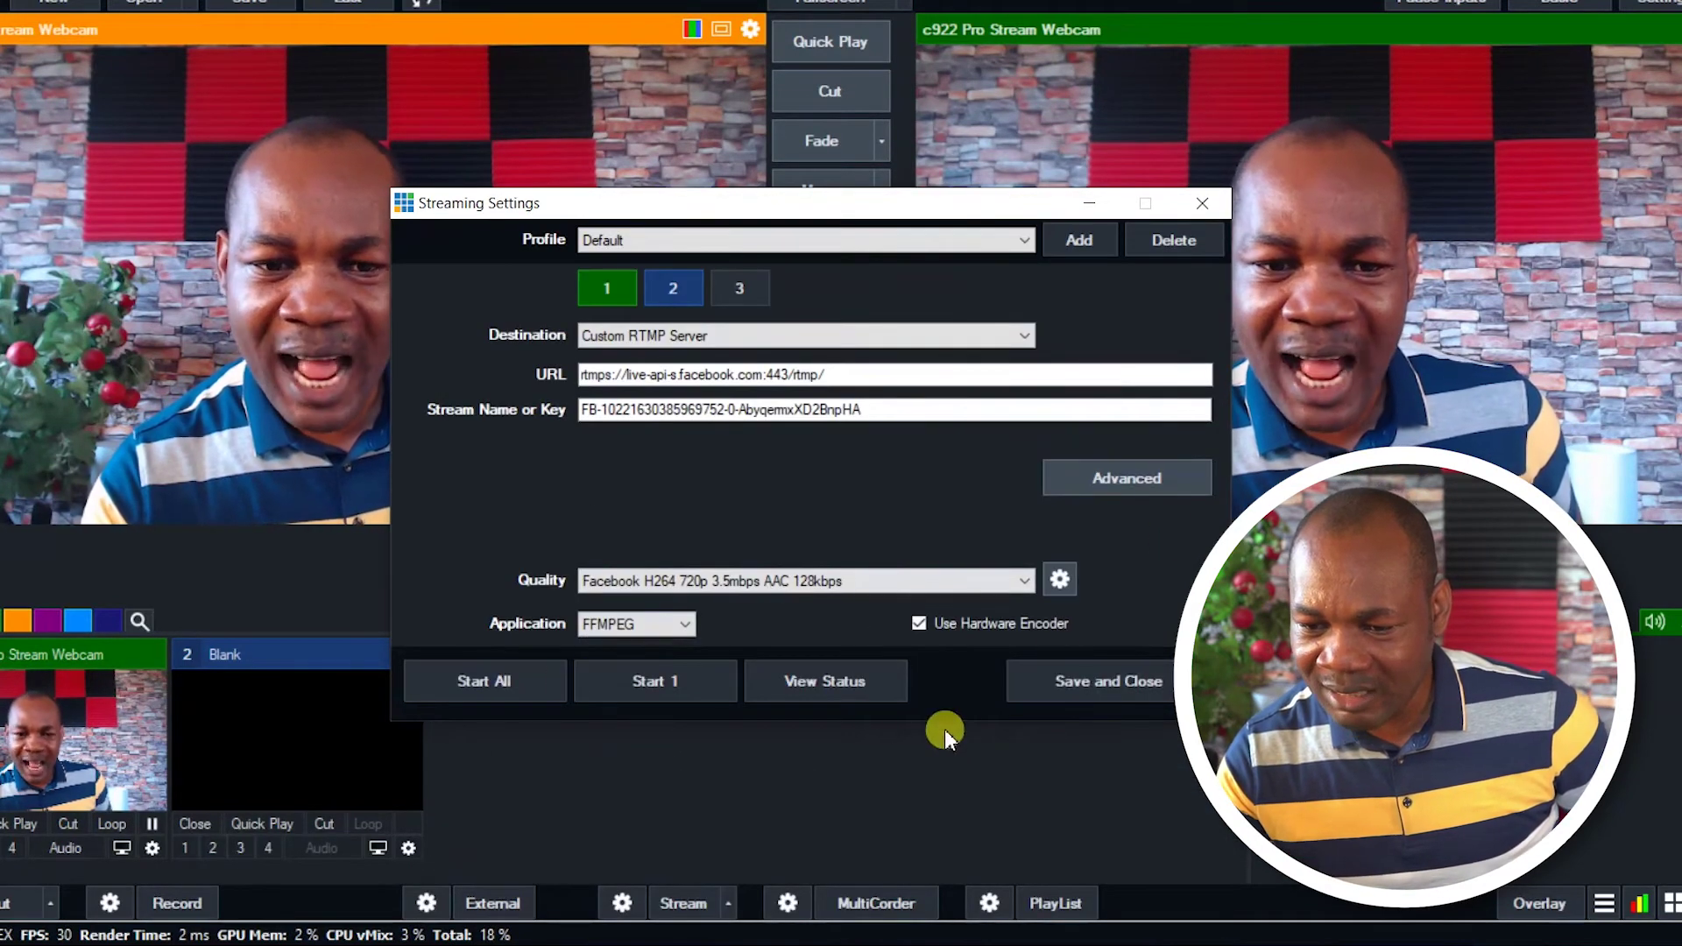
{"action": "left_click", "coordinate": [1058, 692]}
{"action": "left_click", "coordinate": [54, 909]}
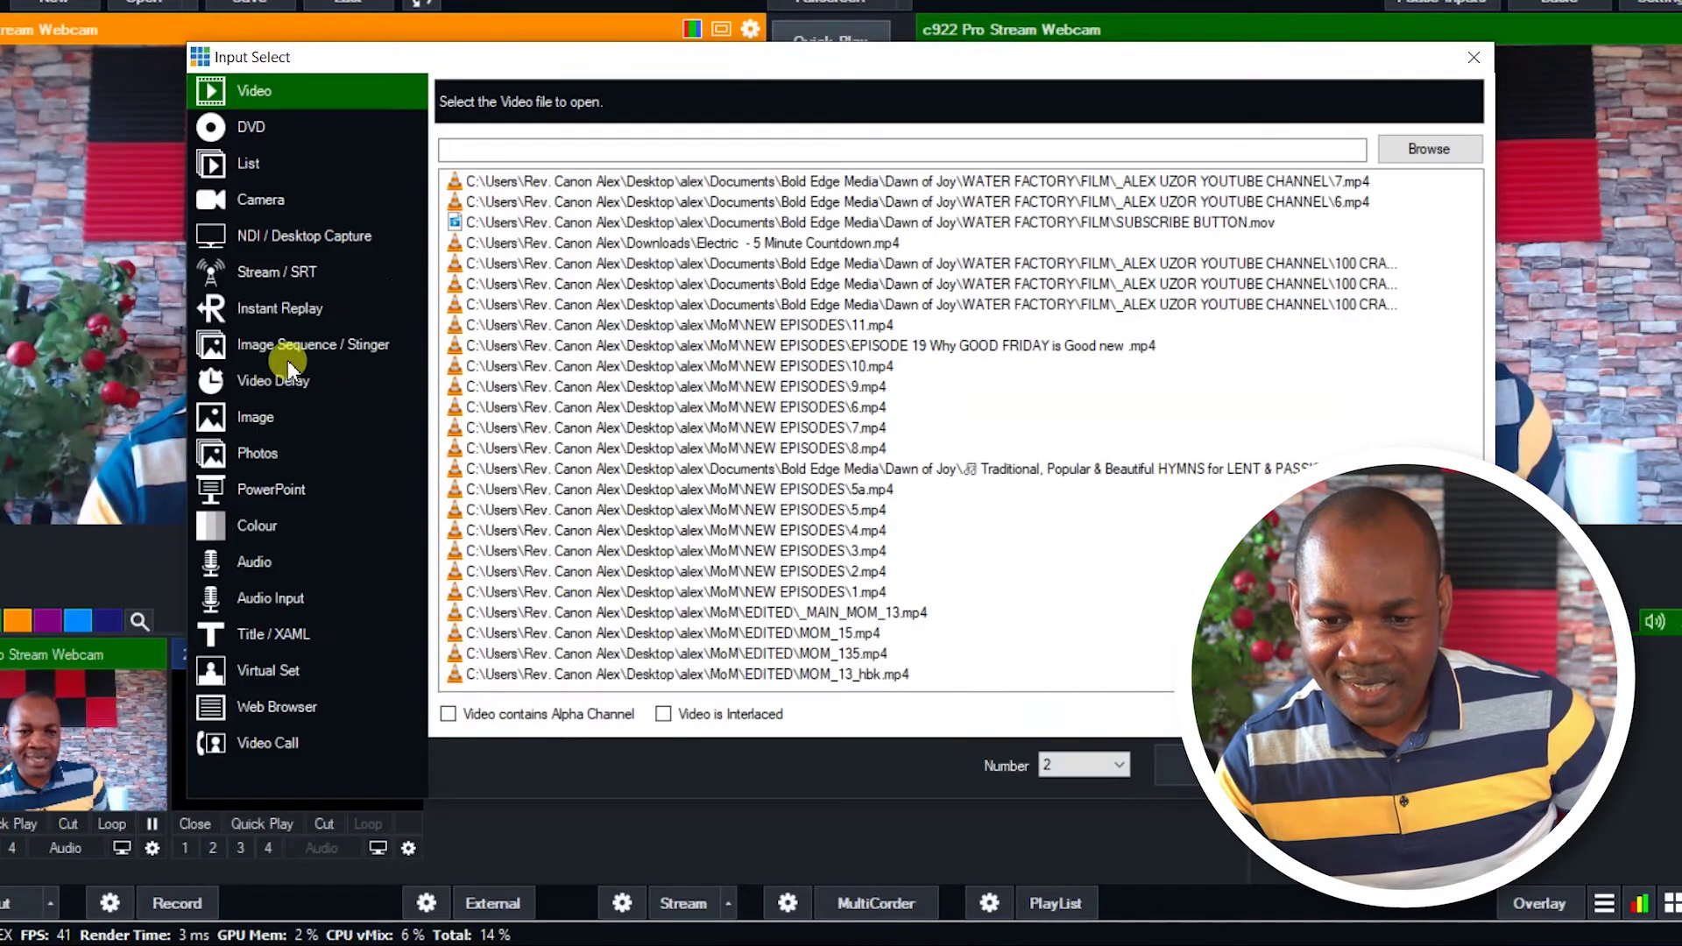
- Add the settings.png image as a new input and load it into Preview
{"action": "left_click", "coordinate": [279, 424]}
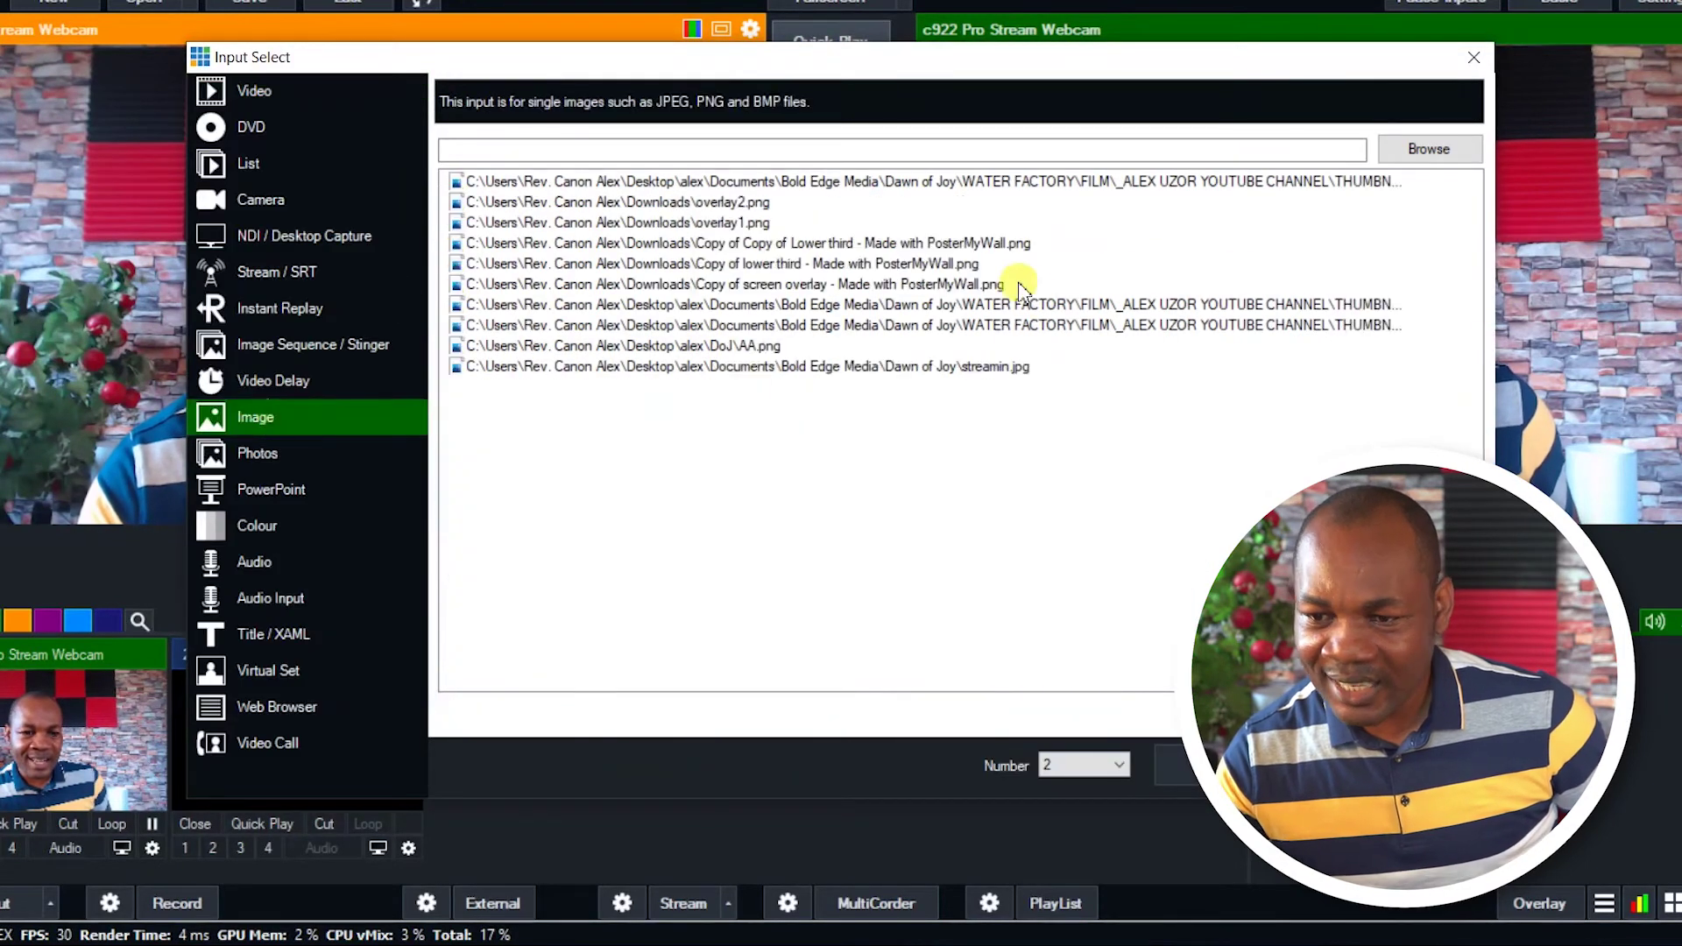
{"action": "left_click", "coordinate": [1325, 186]}
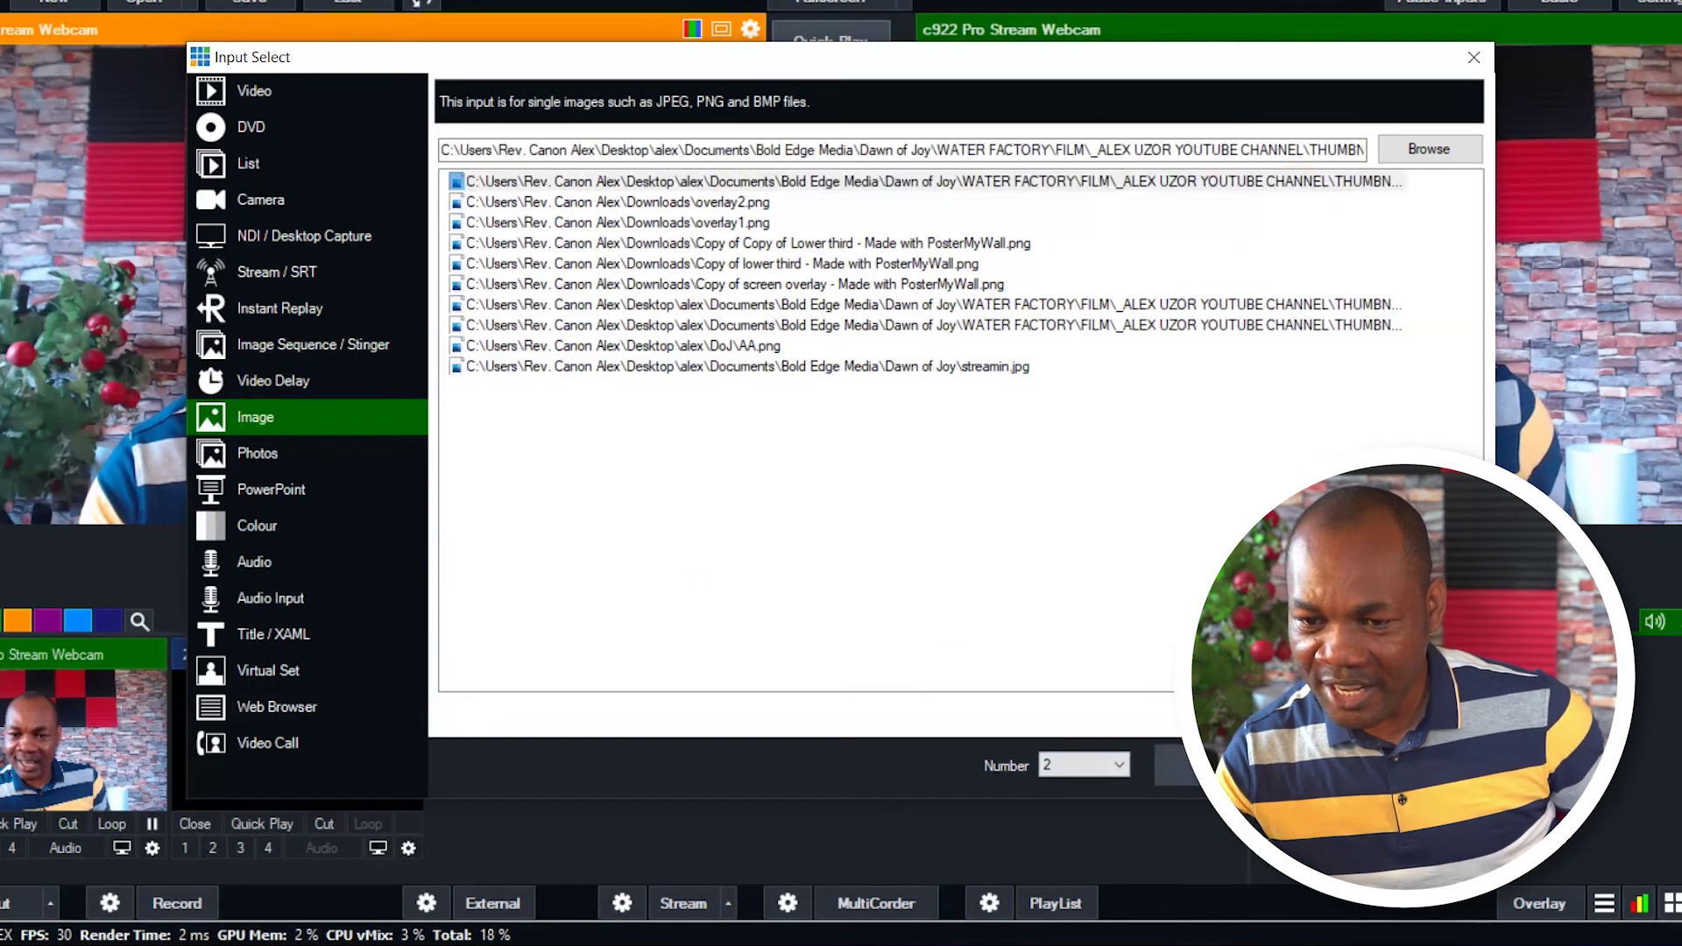
{"action": "key", "text": "Return"}
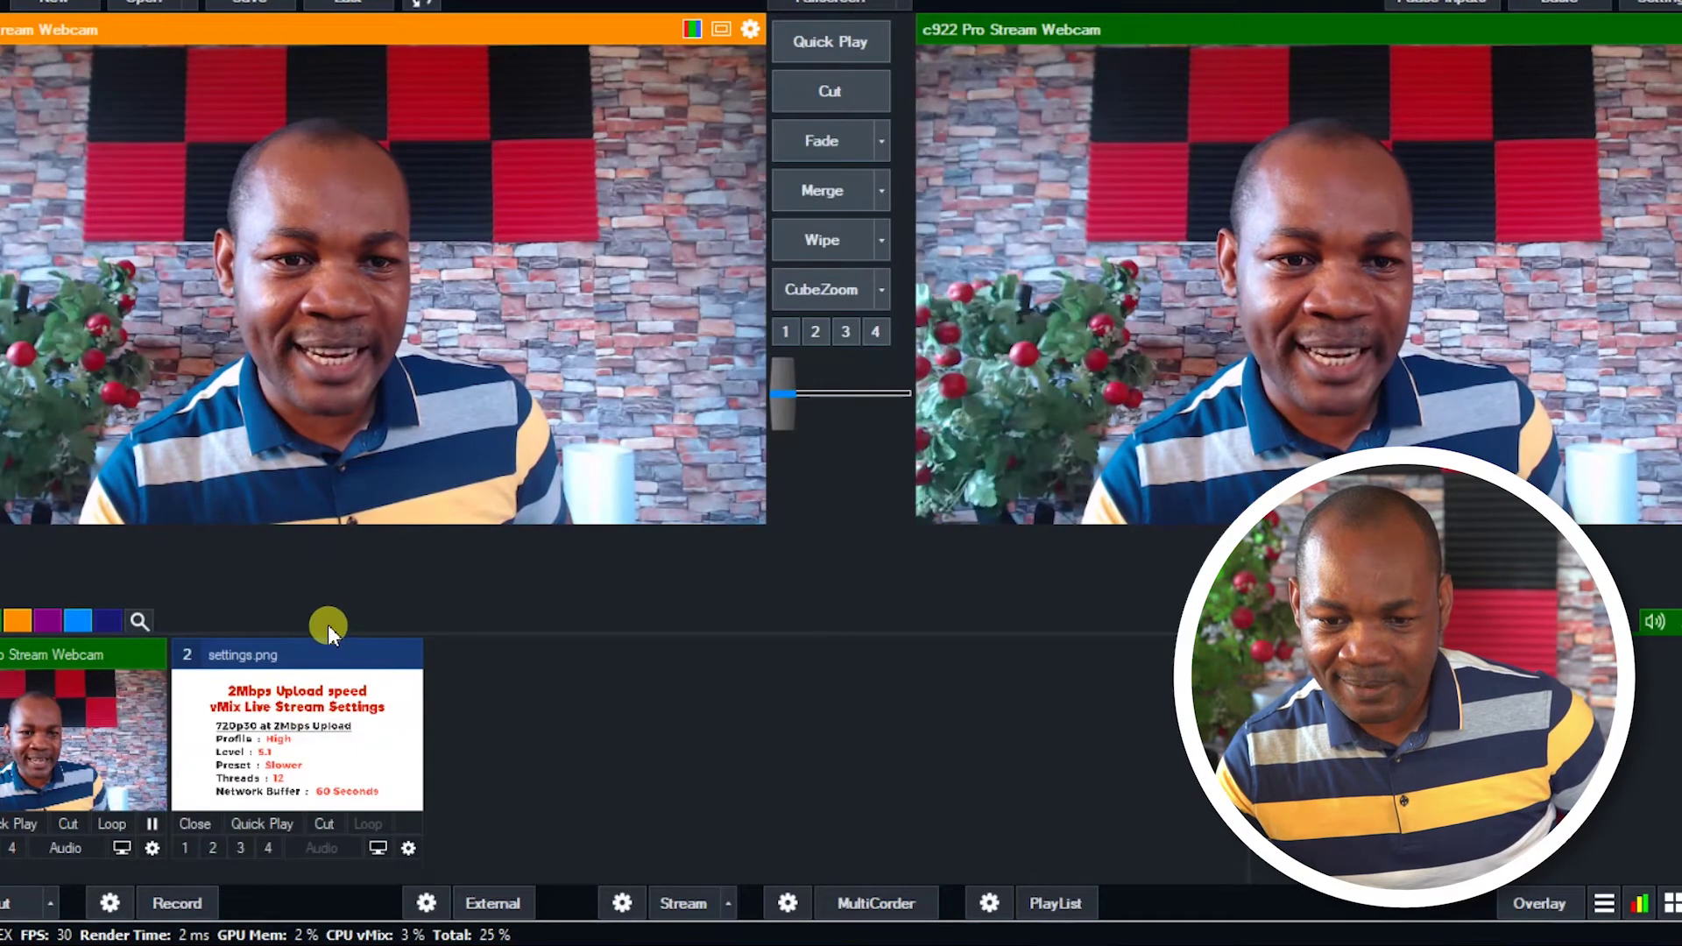
{"action": "left_click", "coordinate": [252, 655]}
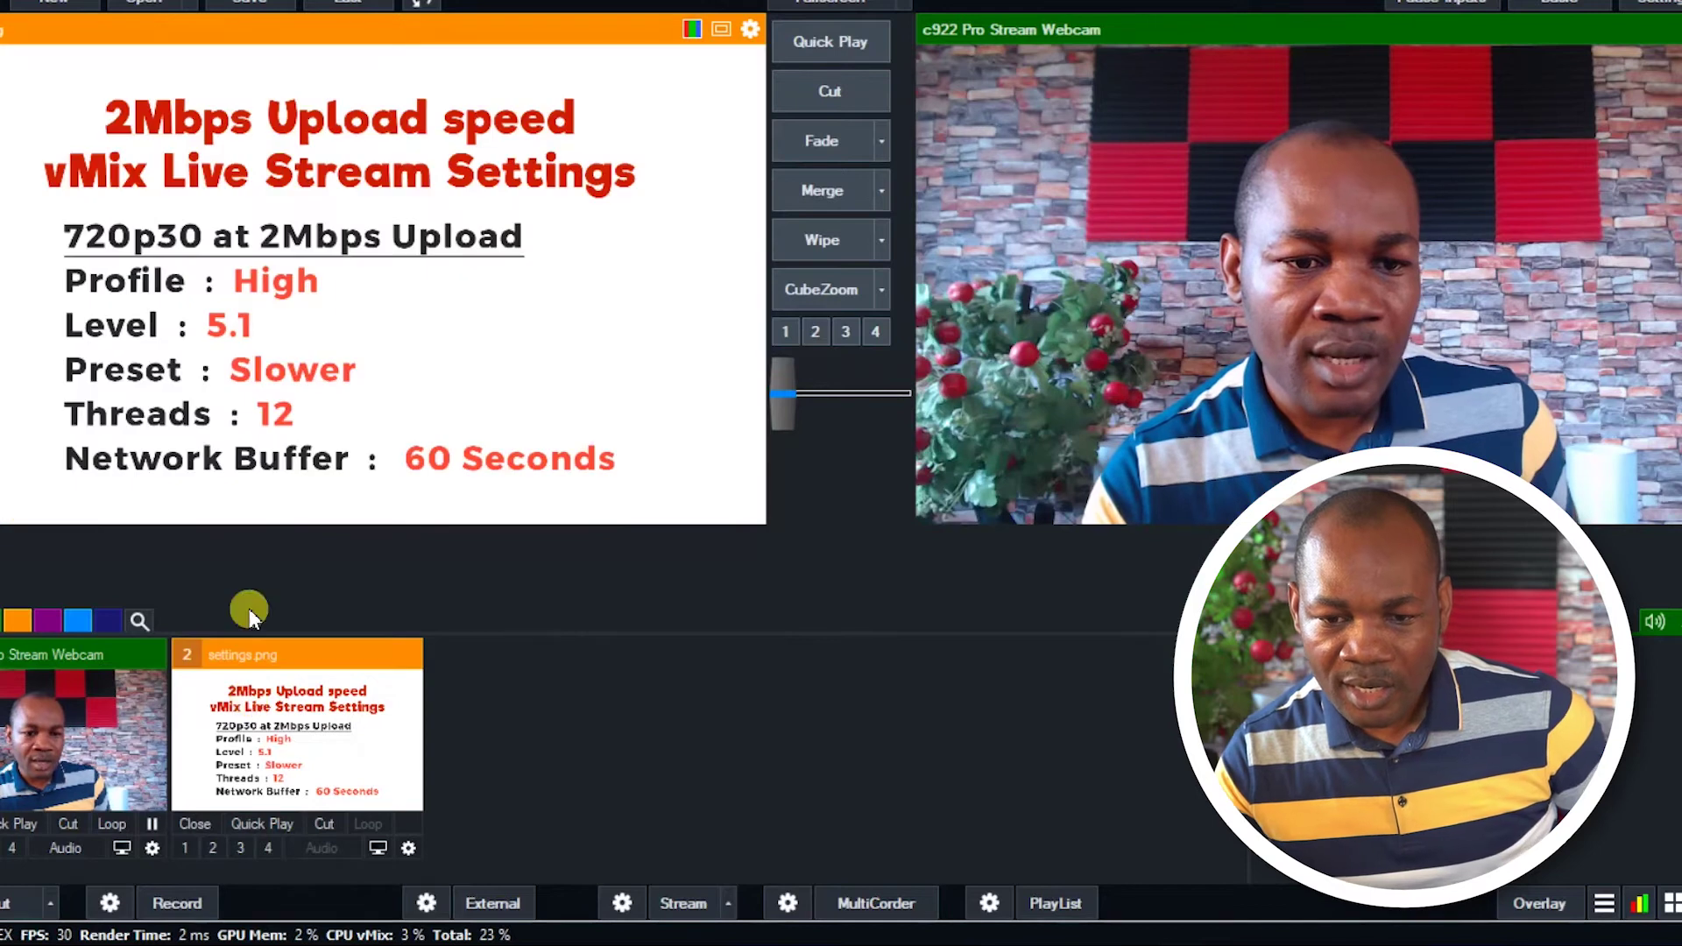
- Open the Streaming Quality window and position it beside the settings.png reference image
{"action": "left_click", "coordinate": [635, 900]}
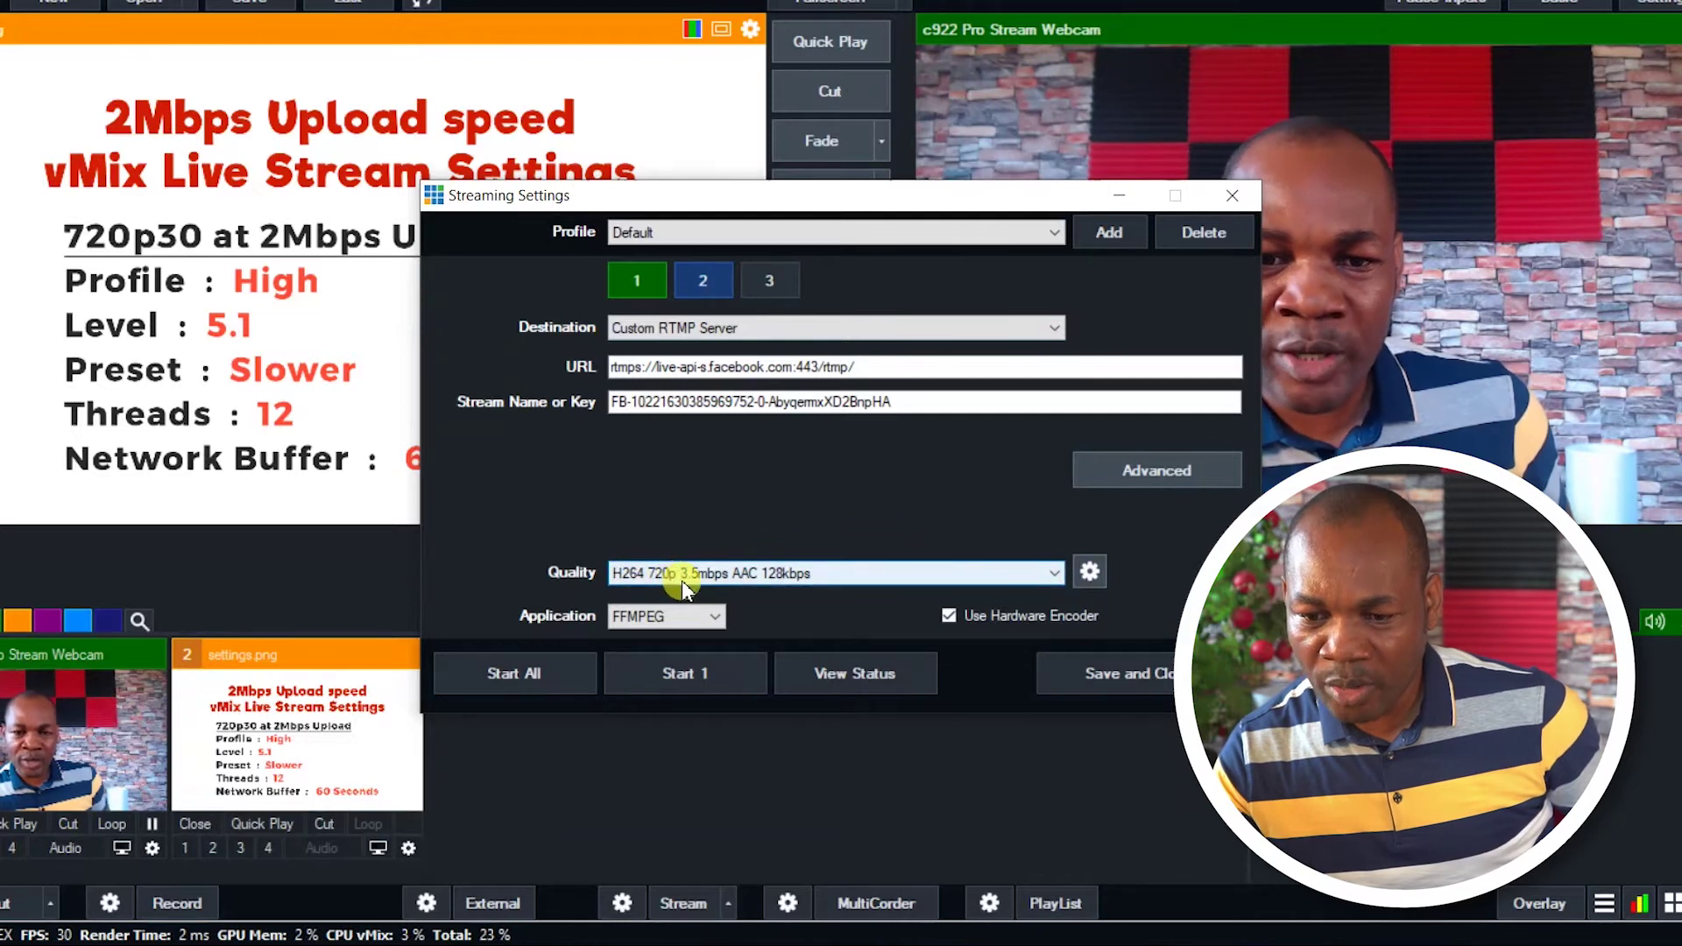
{"action": "left_click", "coordinate": [1091, 571]}
{"action": "left_click_drag", "start_coordinate": [731, 151], "coordinate": [770, 210]}
{"action": "left_click", "coordinate": [1054, 798]}
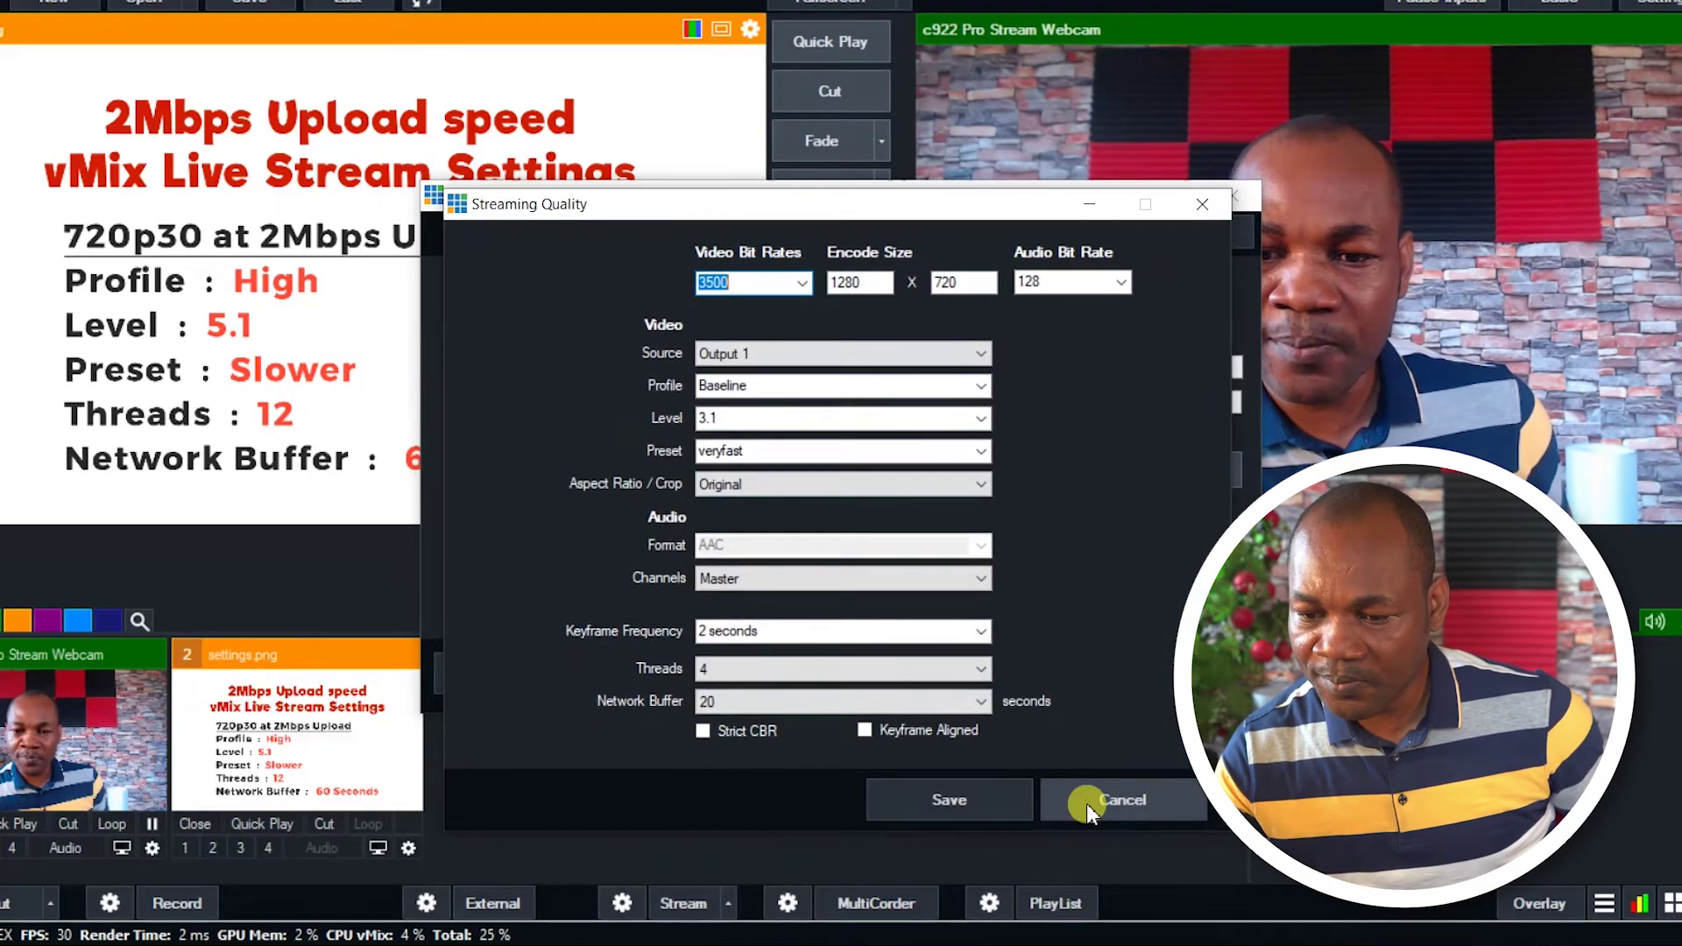
{"action": "left_click_drag", "start_coordinate": [863, 204], "coordinate": [1147, 97]}
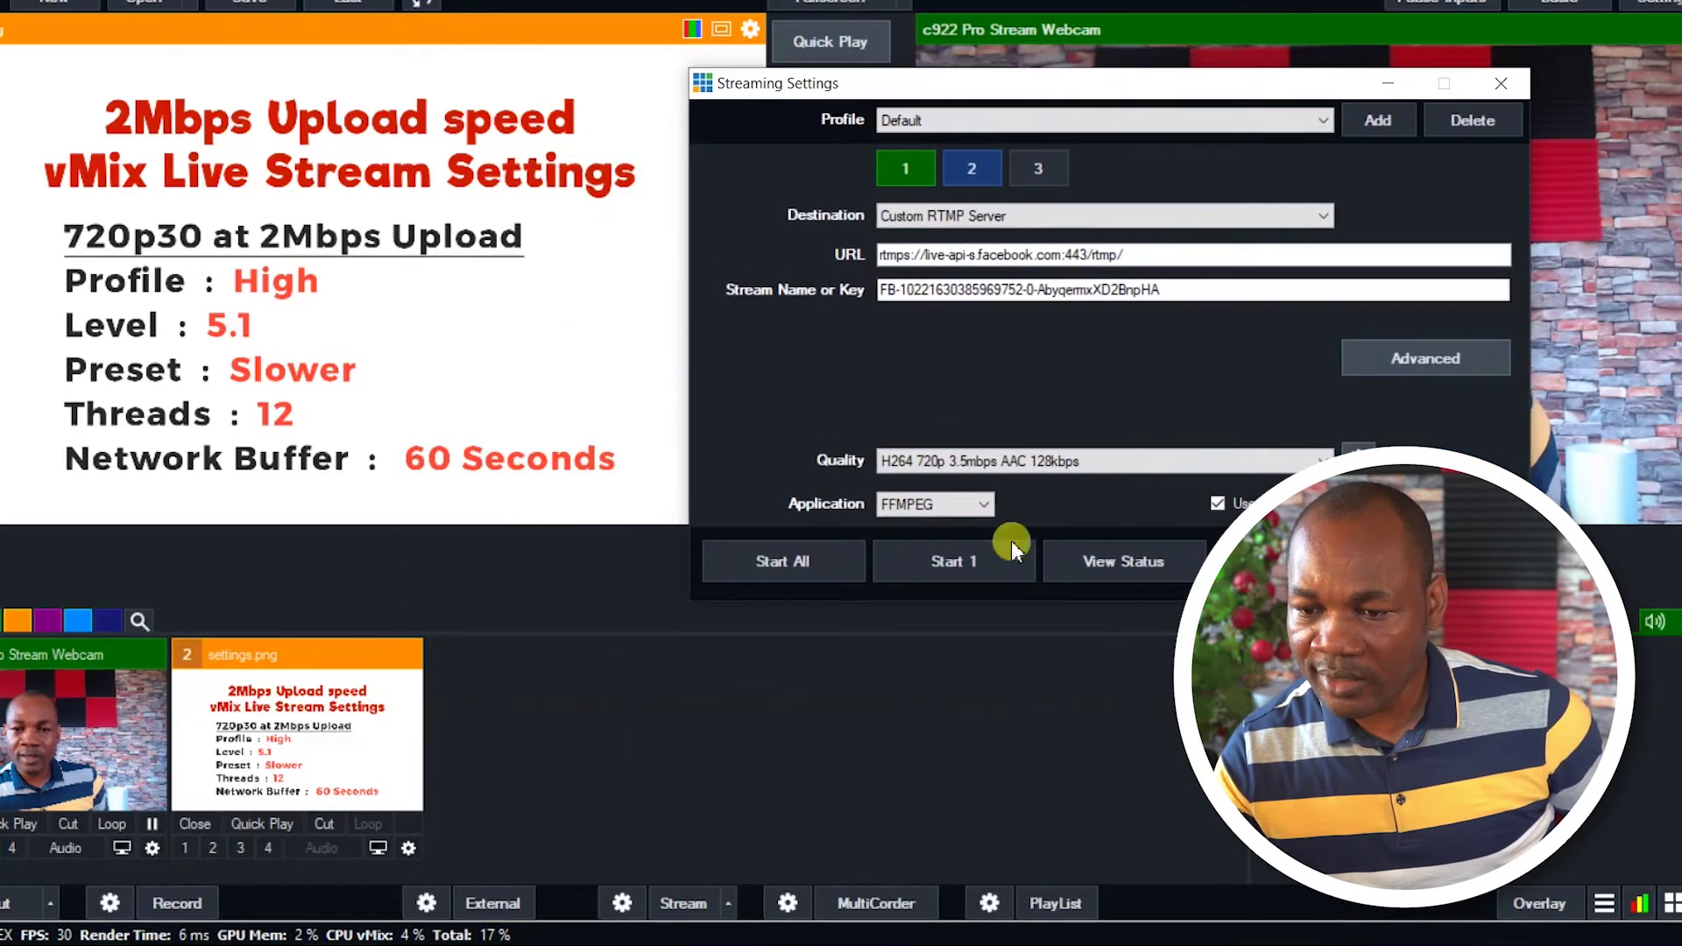
{"action": "left_click", "coordinate": [1359, 451]}
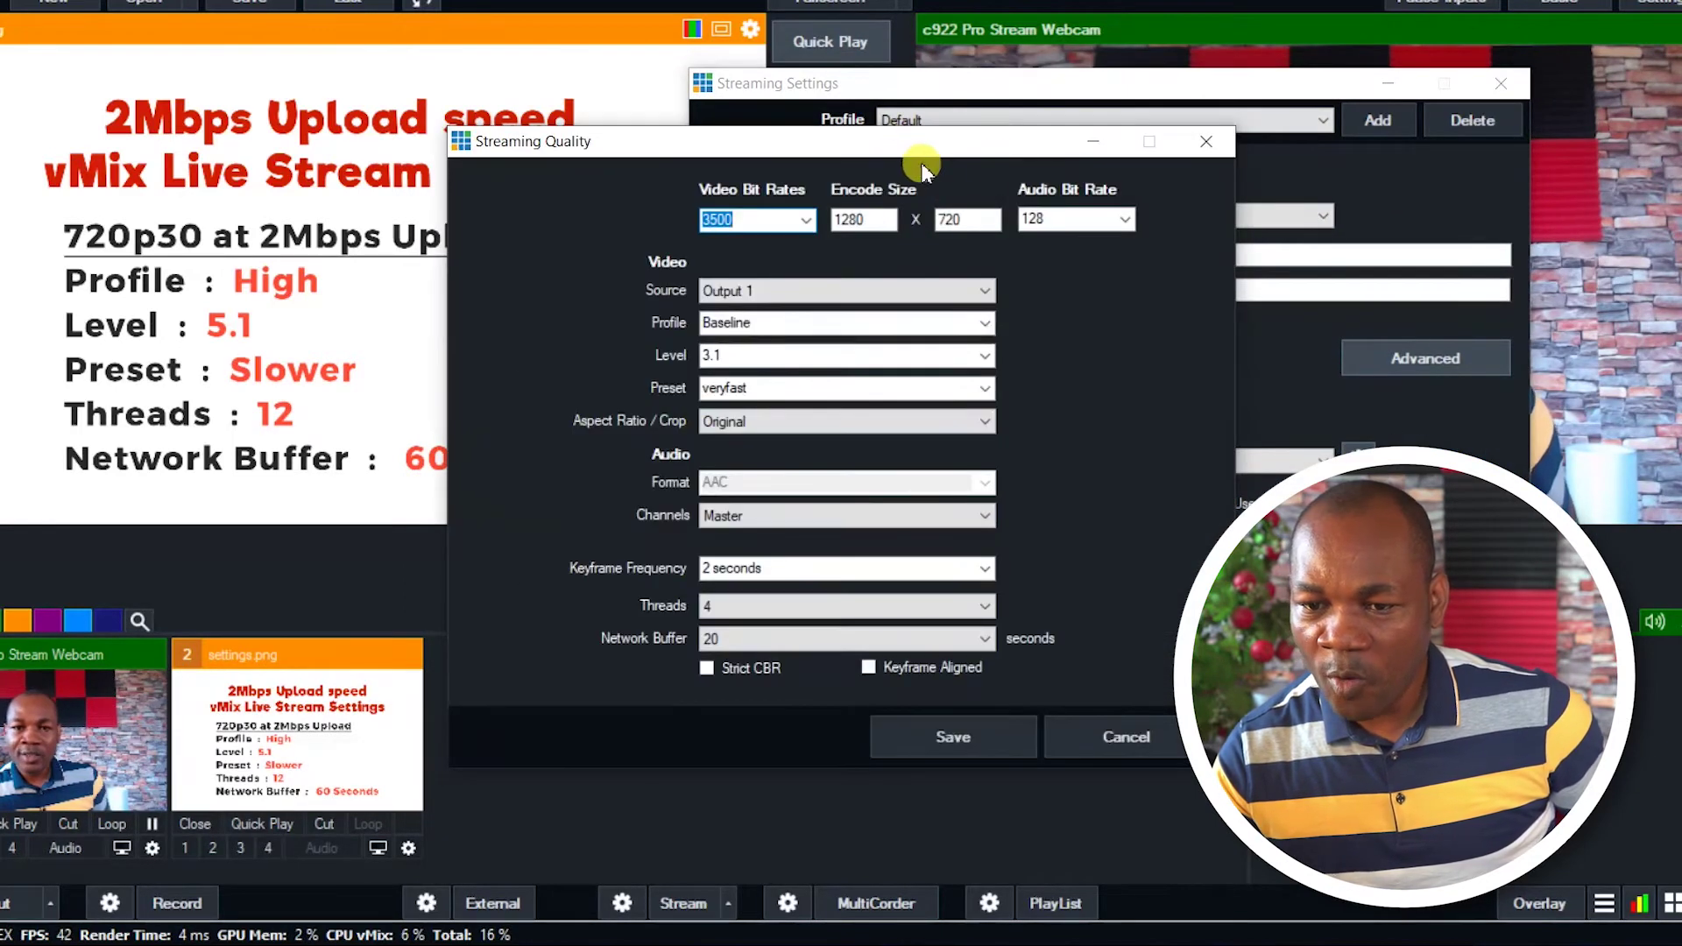
{"action": "left_click_drag", "start_coordinate": [1032, 142], "coordinate": [1271, 83]}
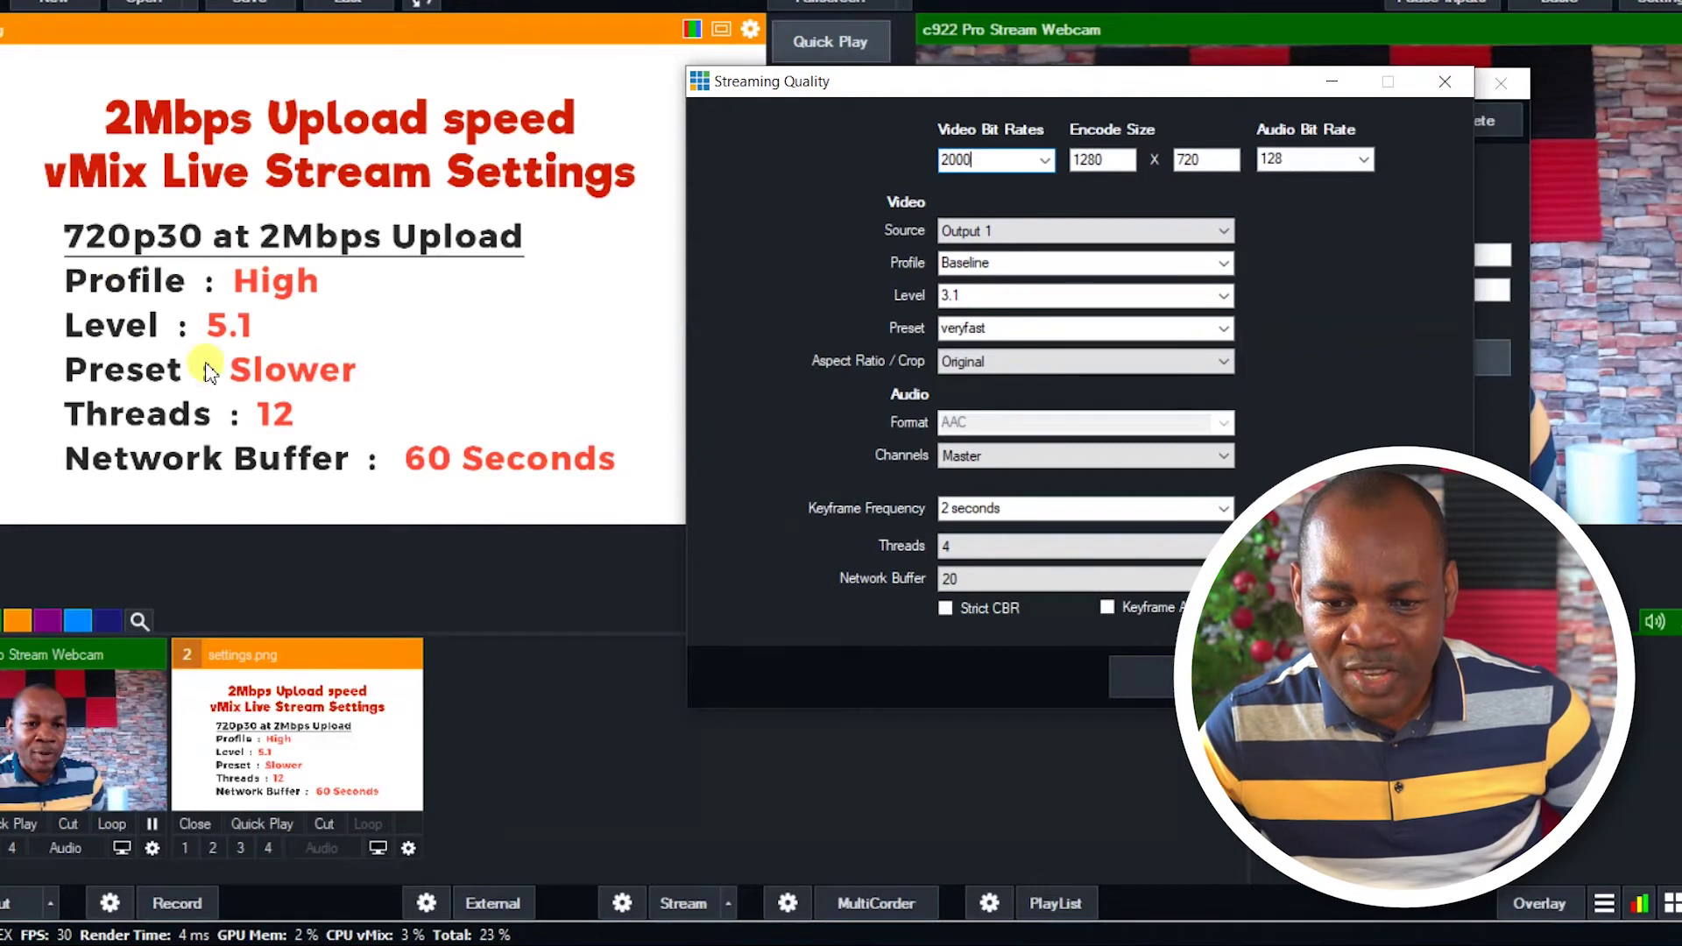
- Open the encoding Profile dropdown to replace Baseline
{"action": "left_click", "coordinate": [1224, 266]}
- Set Profile to High, Level to 5.1 and the encoder Preset to slower
{"action": "left_click", "coordinate": [964, 324]}
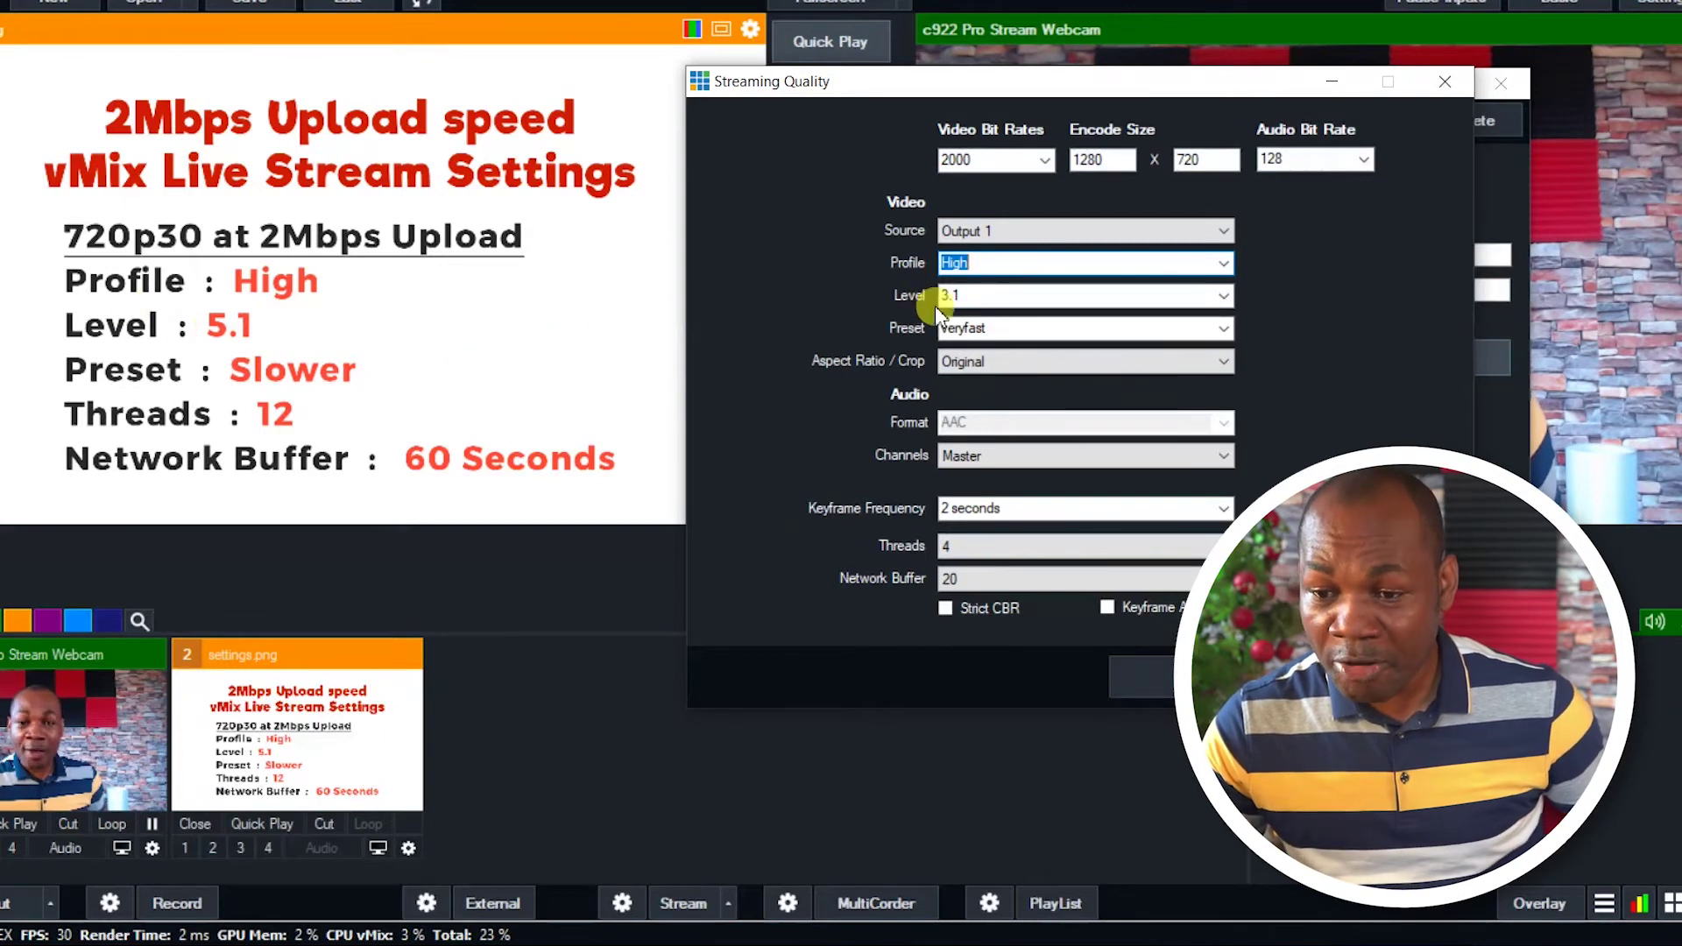
{"action": "left_click", "coordinate": [1224, 295]}
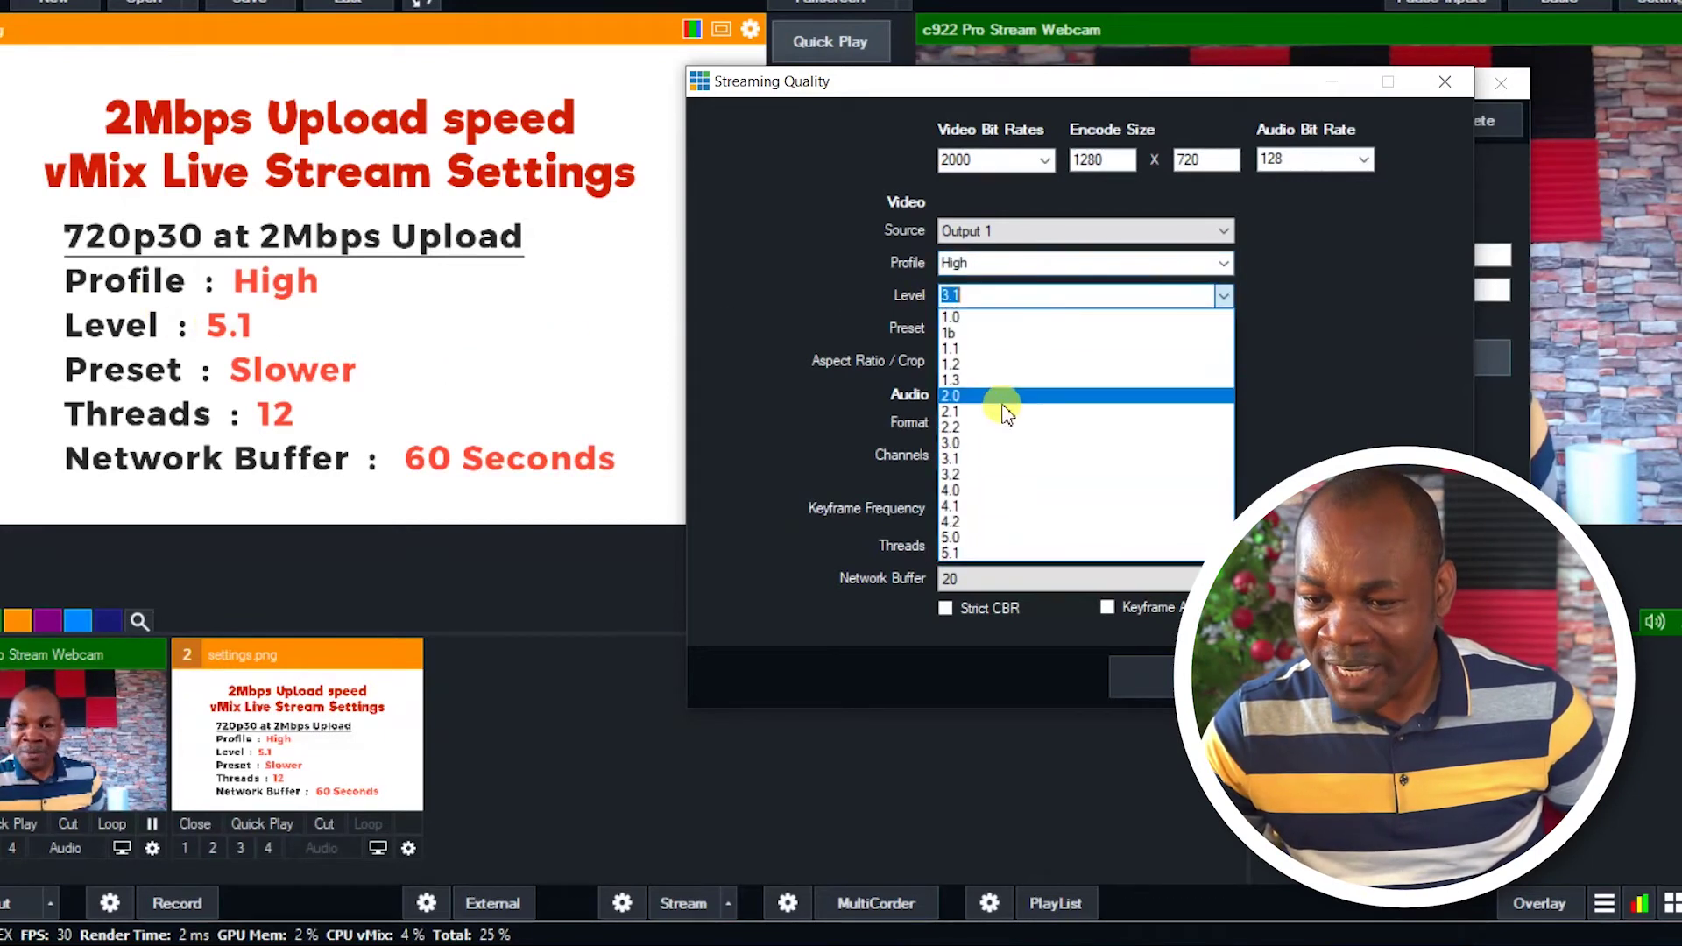
{"action": "left_click", "coordinate": [998, 553]}
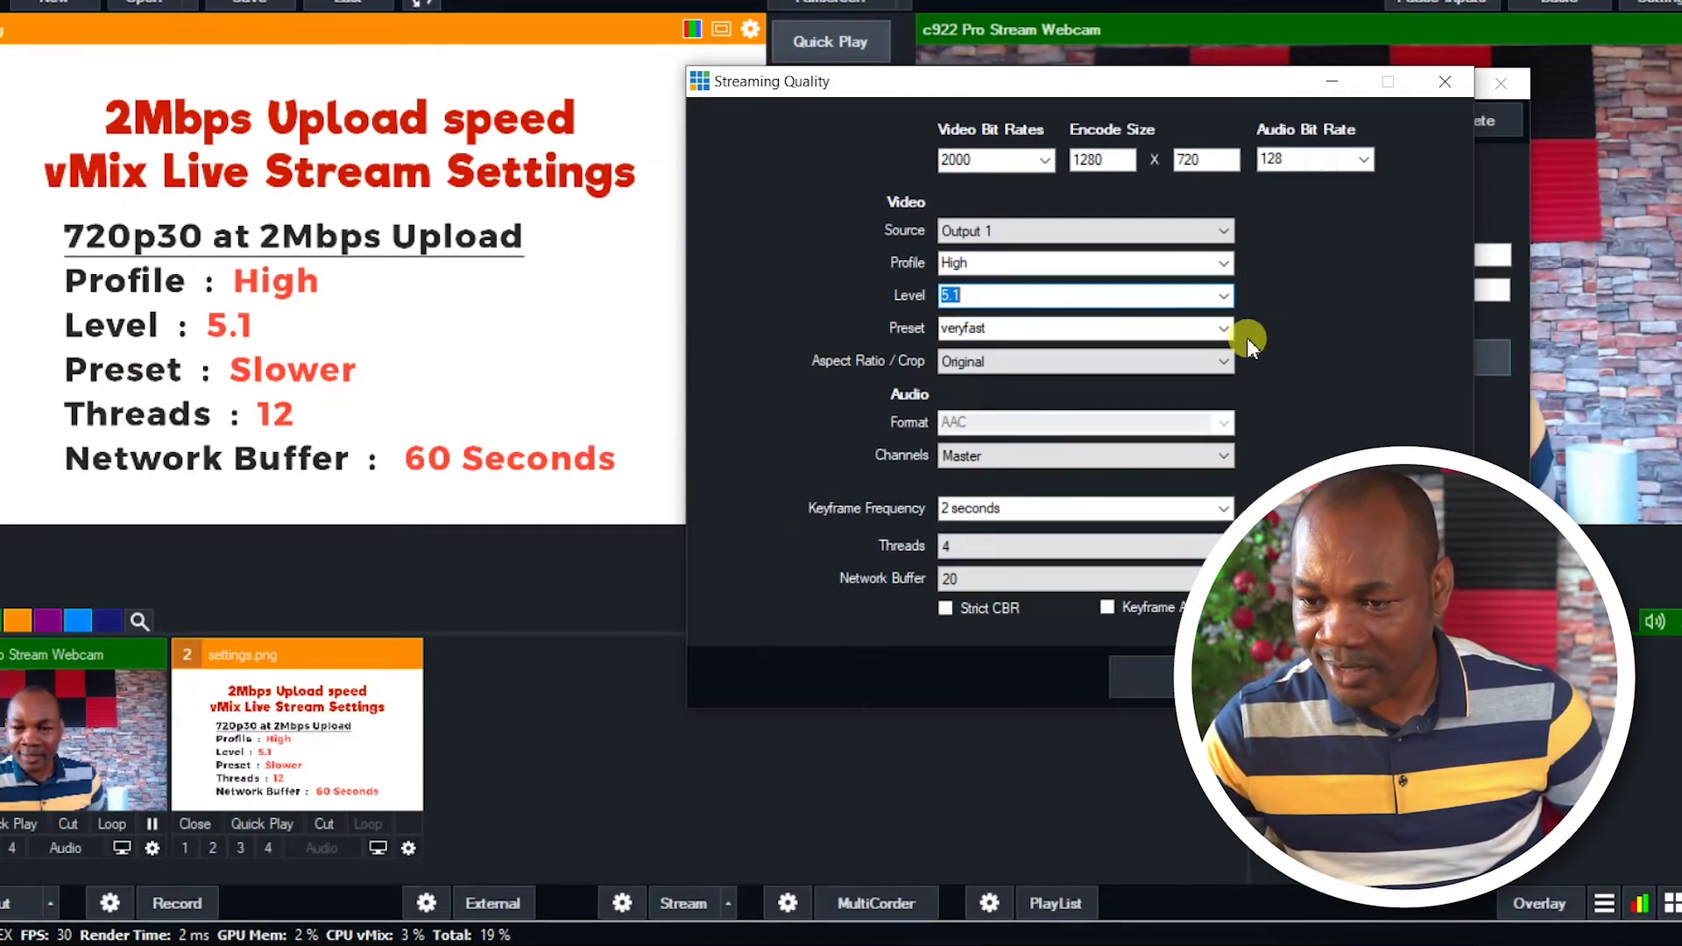
{"action": "left_click", "coordinate": [1227, 328]}
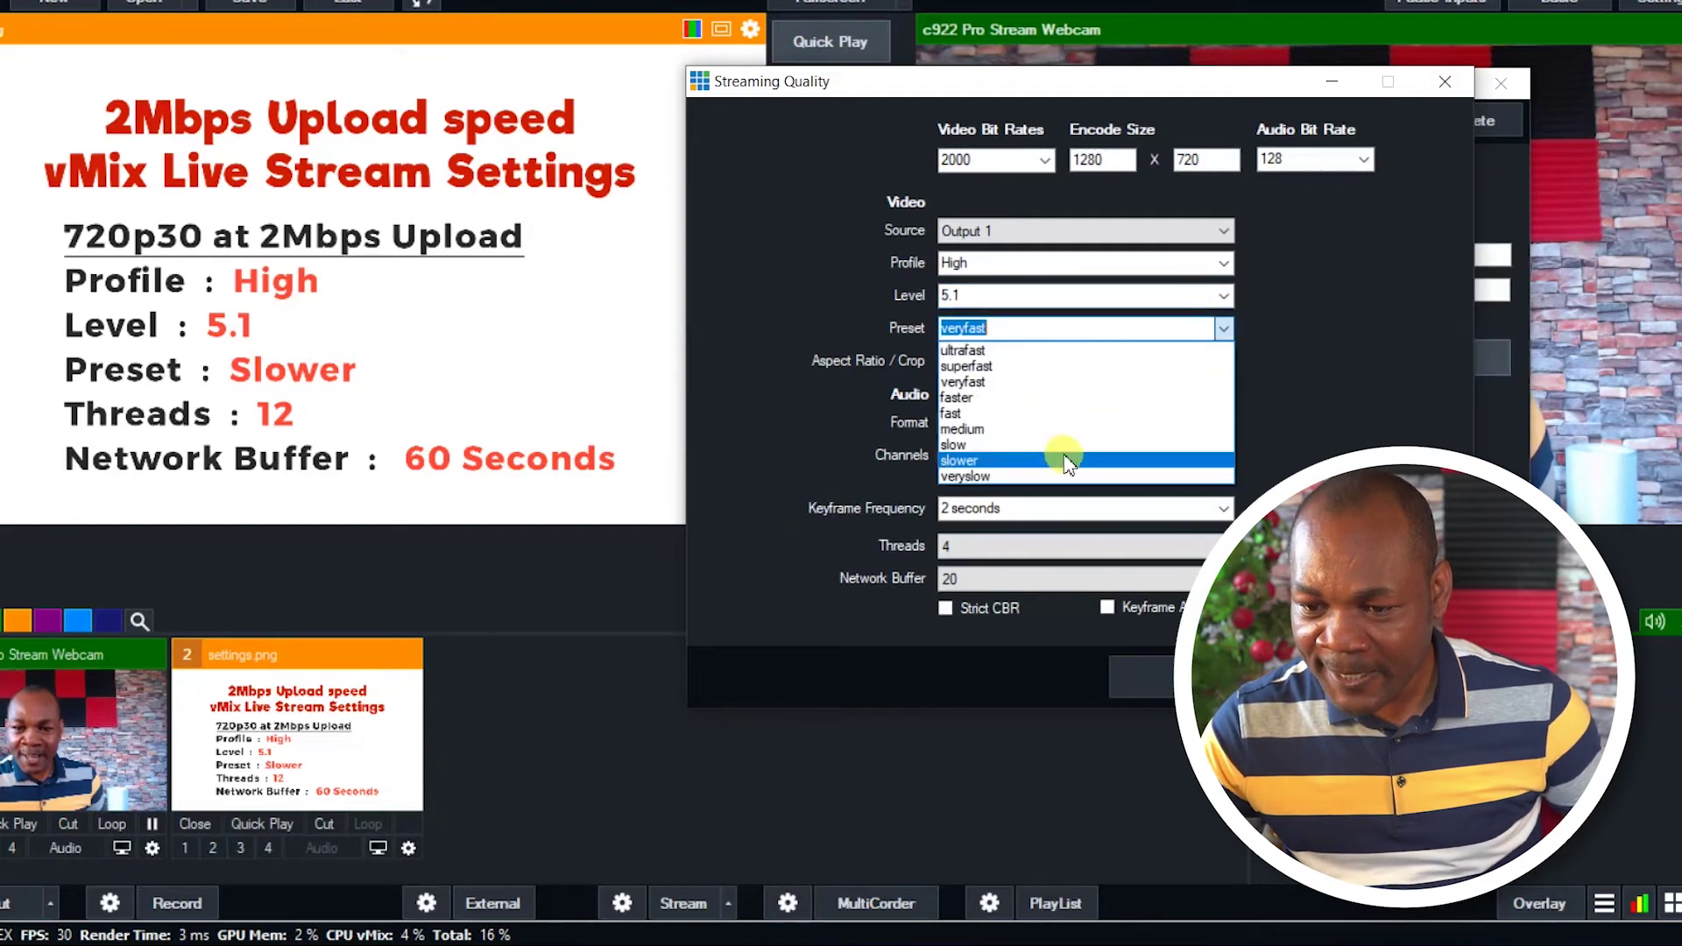
{"action": "left_click", "coordinate": [973, 460]}
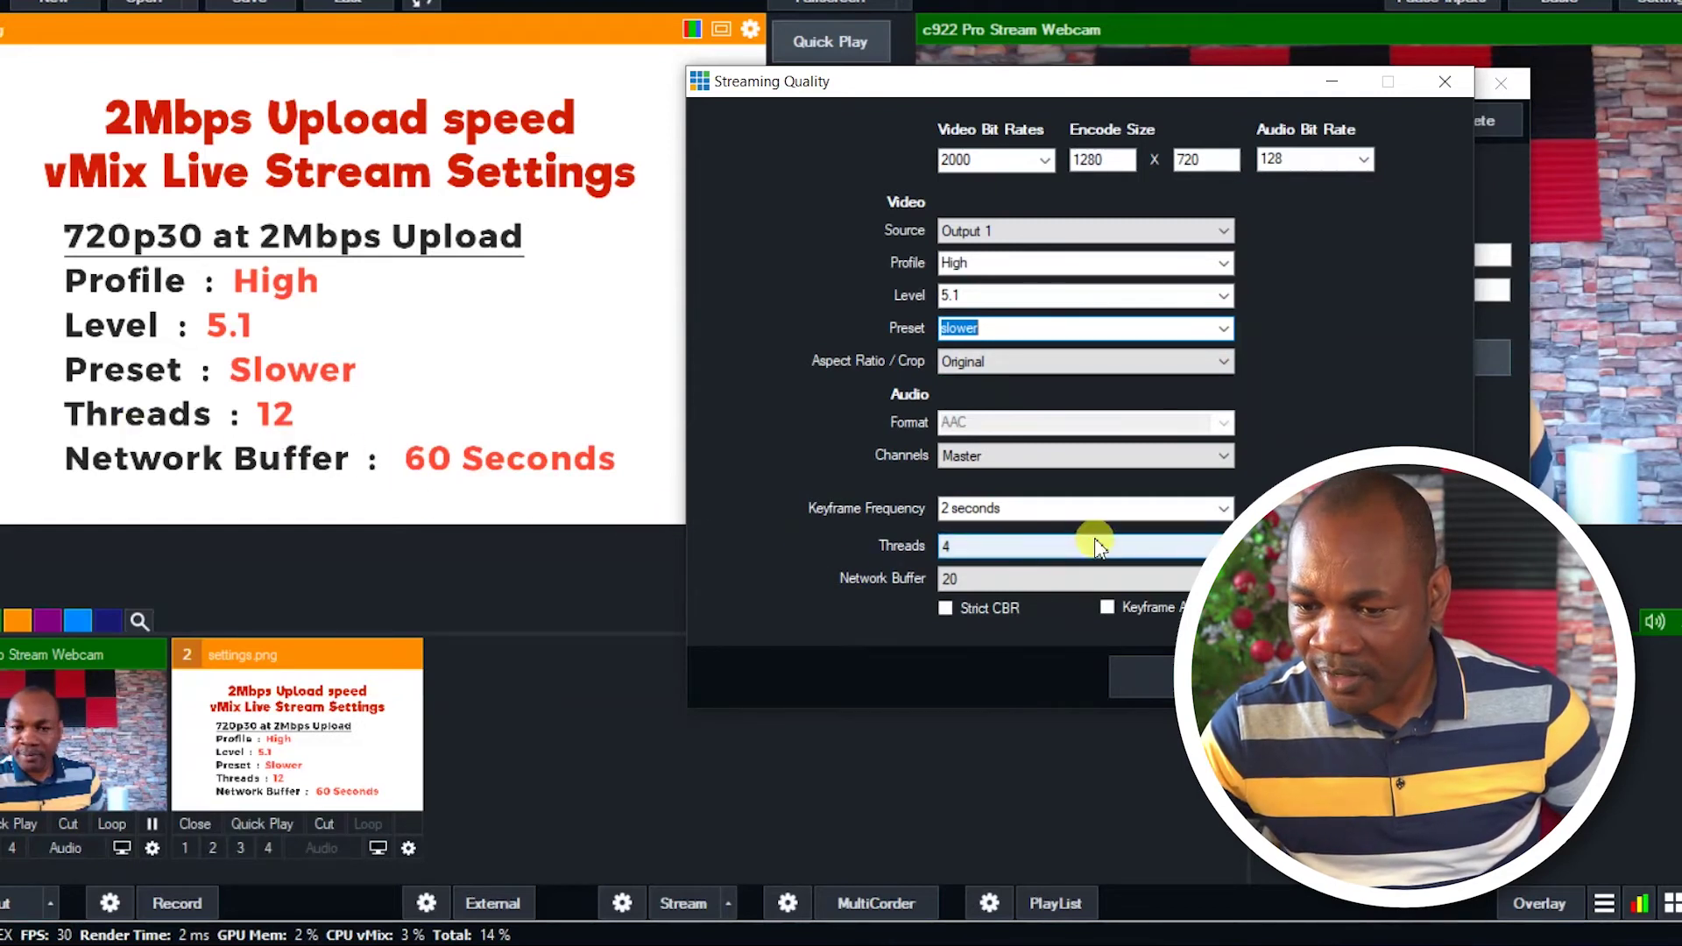
- Set Threads to 12 and the Network Buffer to 60 seconds
{"action": "left_click", "coordinate": [1172, 547]}
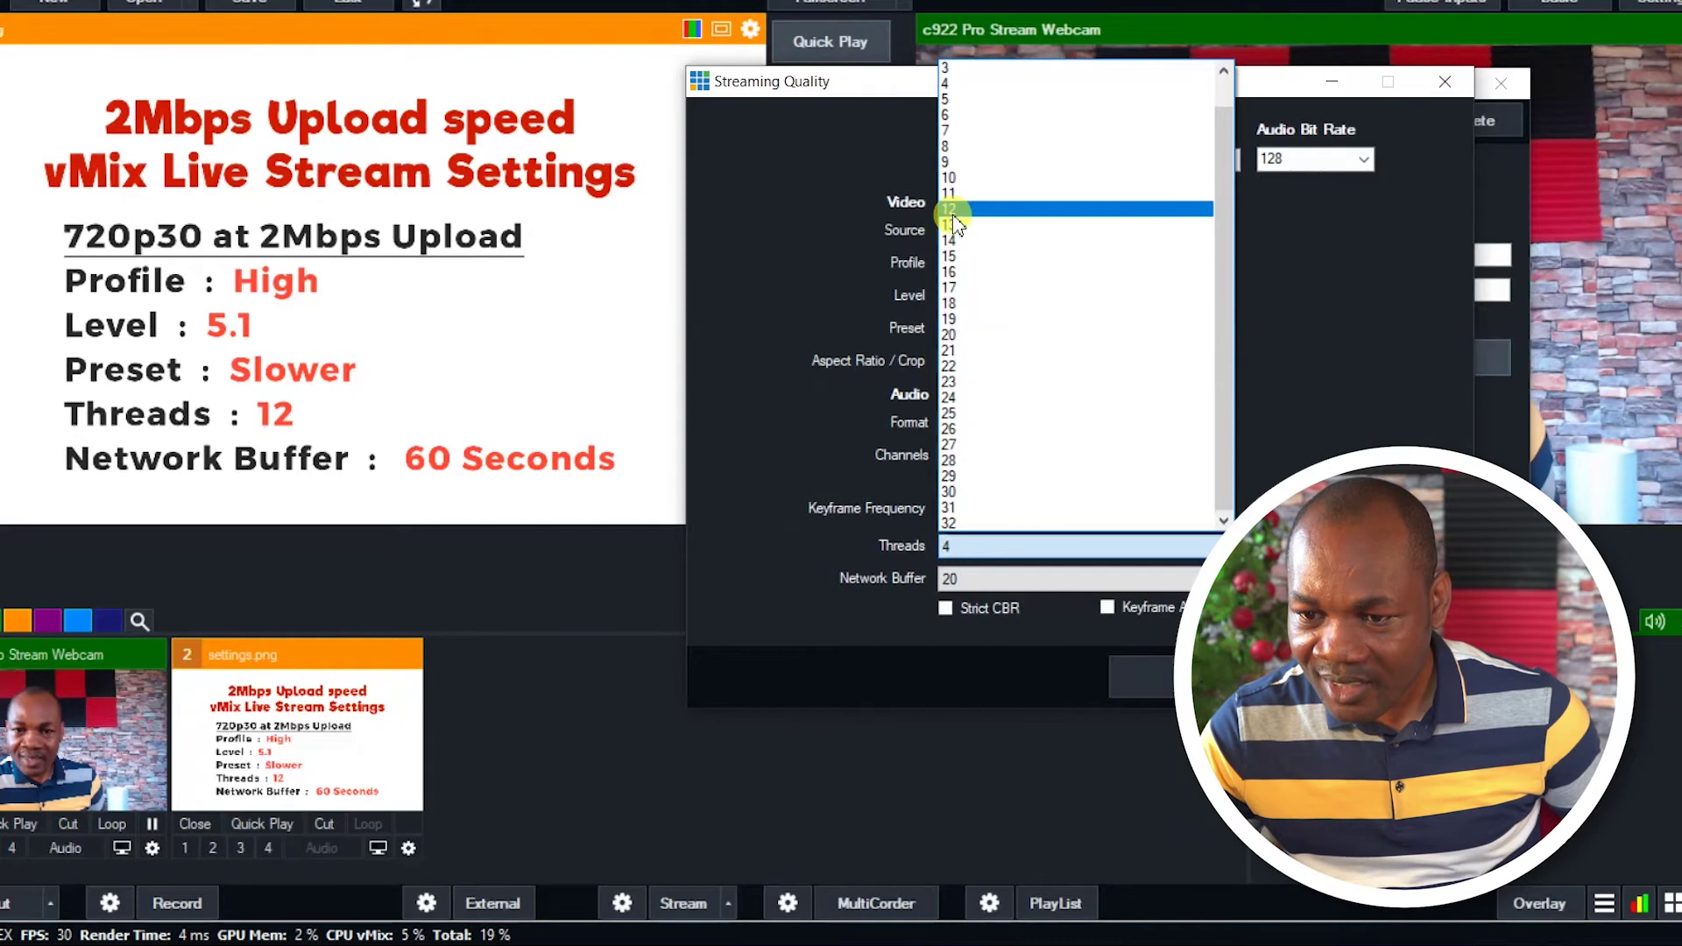
{"action": "left_click", "coordinate": [954, 210]}
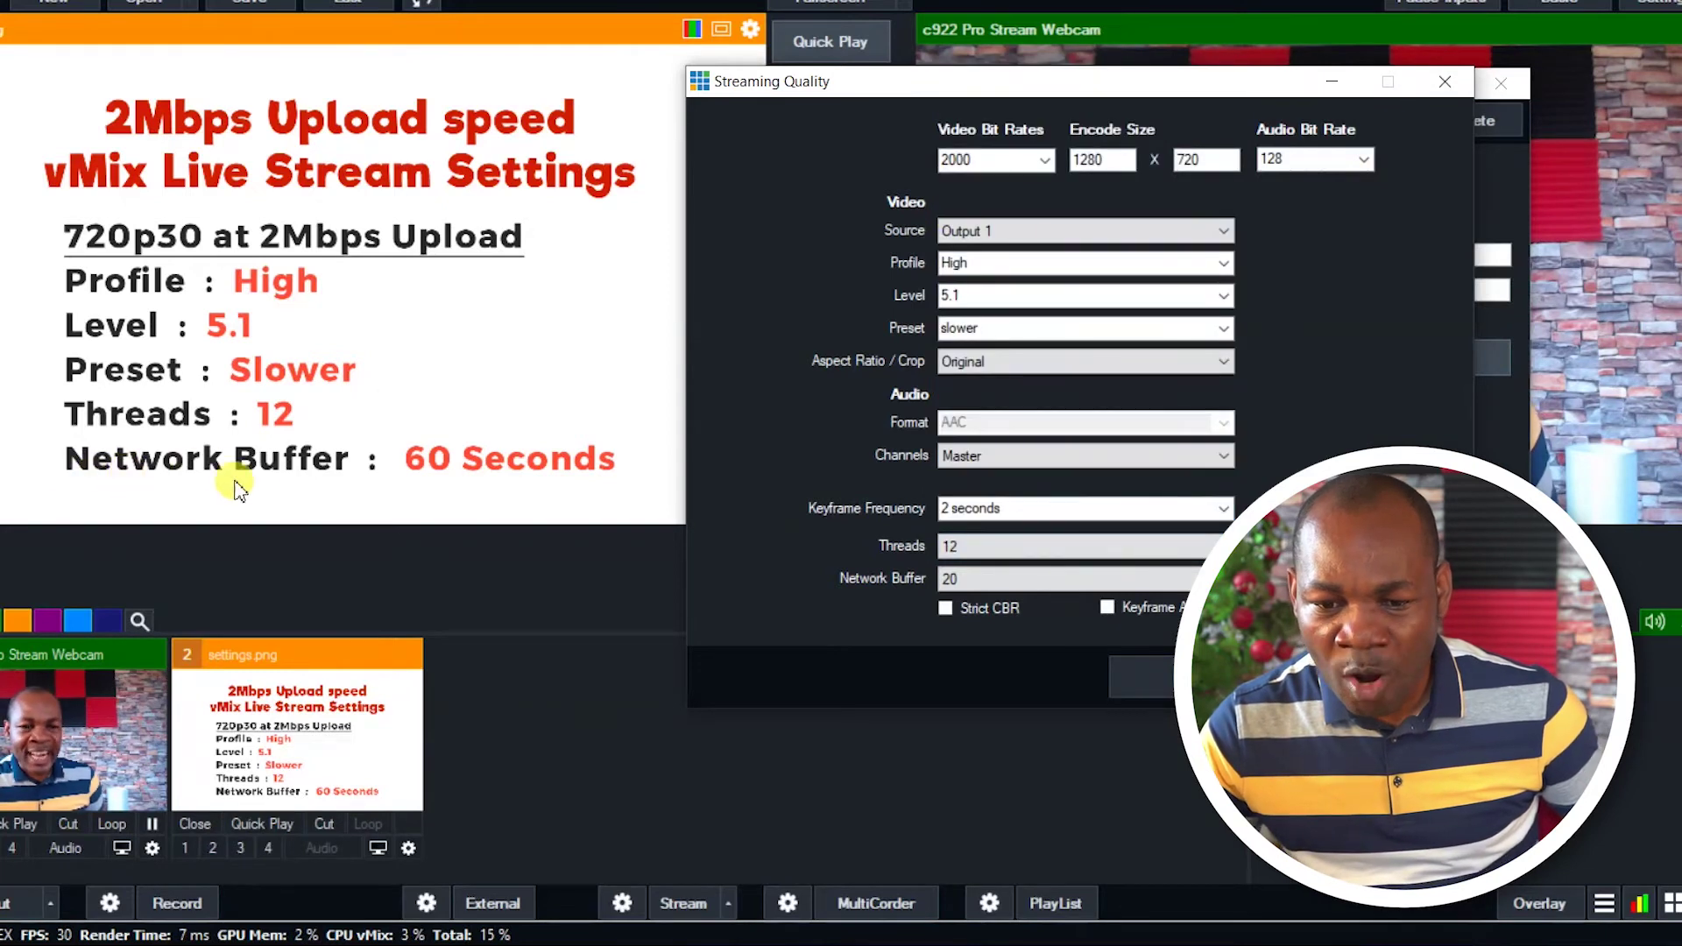
{"action": "left_click", "coordinate": [1023, 582]}
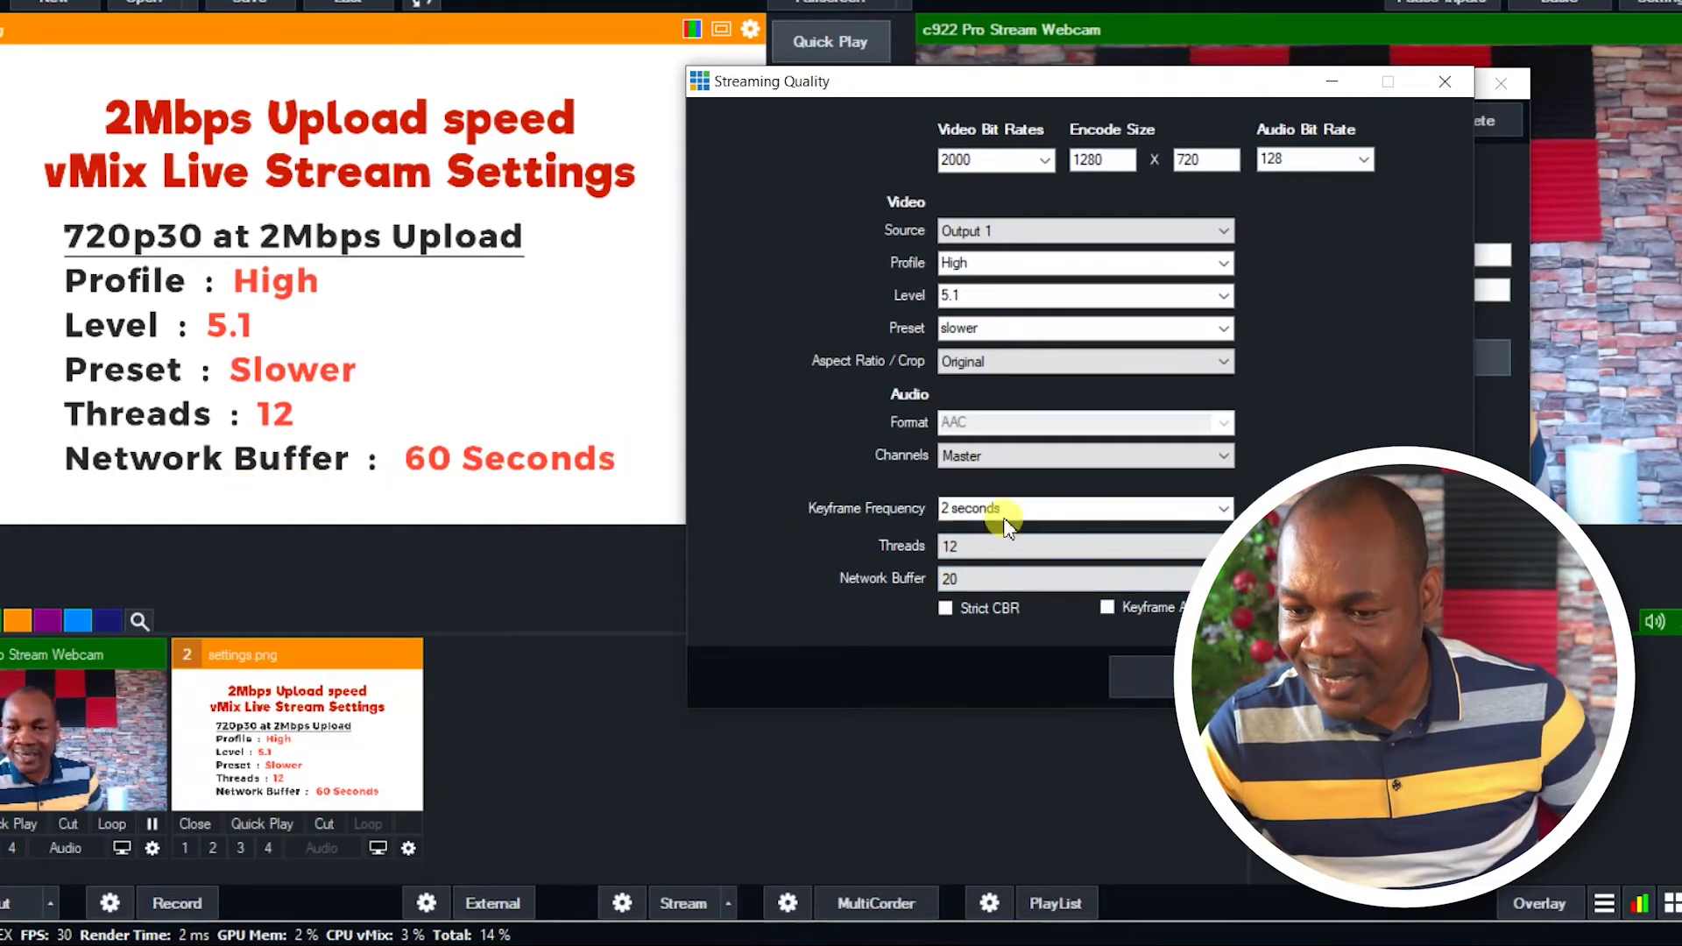
{"action": "left_click", "coordinate": [1082, 580]}
{"action": "scroll", "coordinate": [1007, 438], "scroll_direction": "down", "scroll_amount": 5}
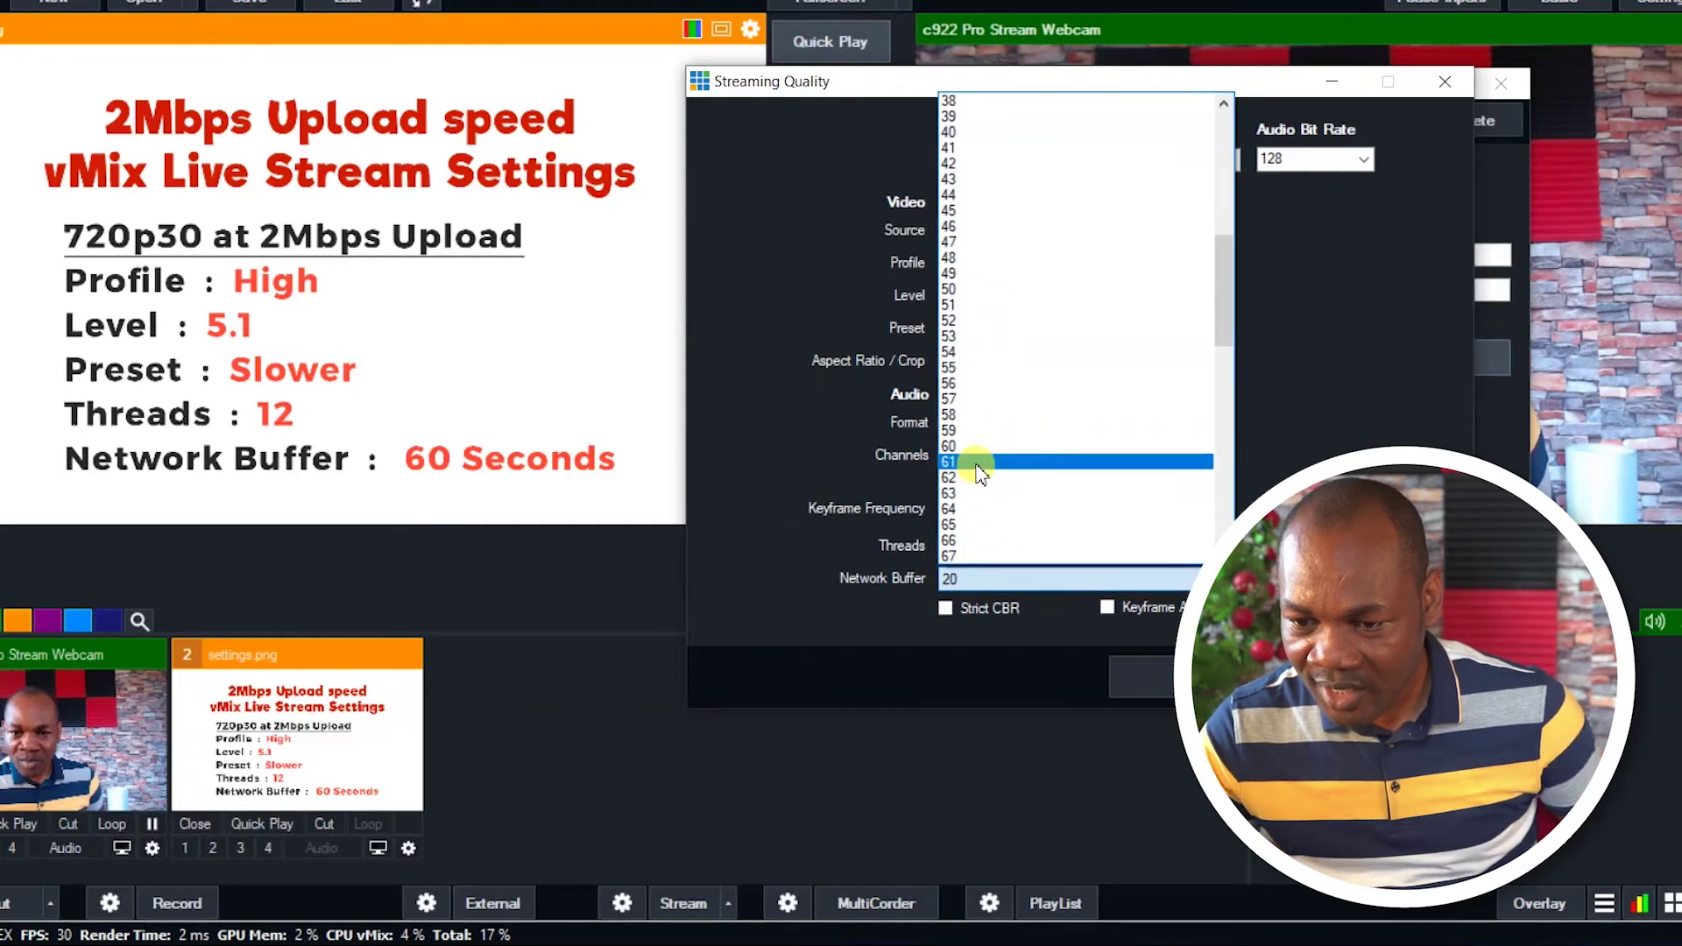
{"action": "left_click", "coordinate": [972, 457]}
{"action": "left_click_drag", "start_coordinate": [1229, 86], "coordinate": [1343, 23]}
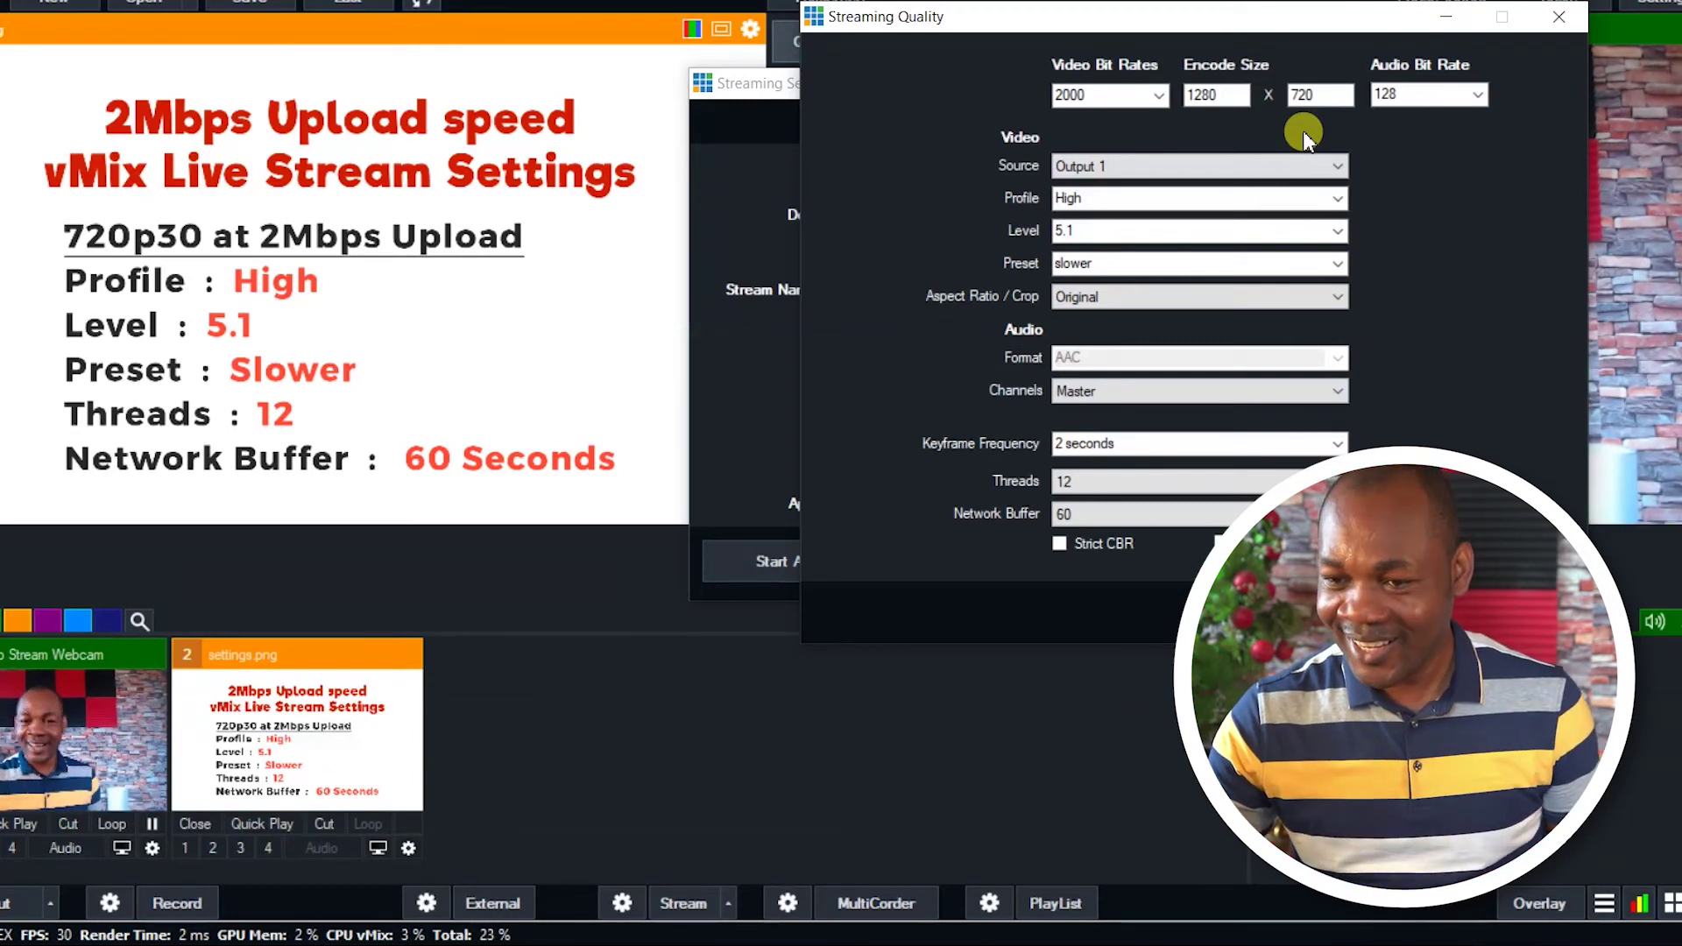
- Save the new quality so the stream lists H264 720p 2mbps AAC 128kbps, then close Streaming Settings
{"action": "key", "text": "Return"}
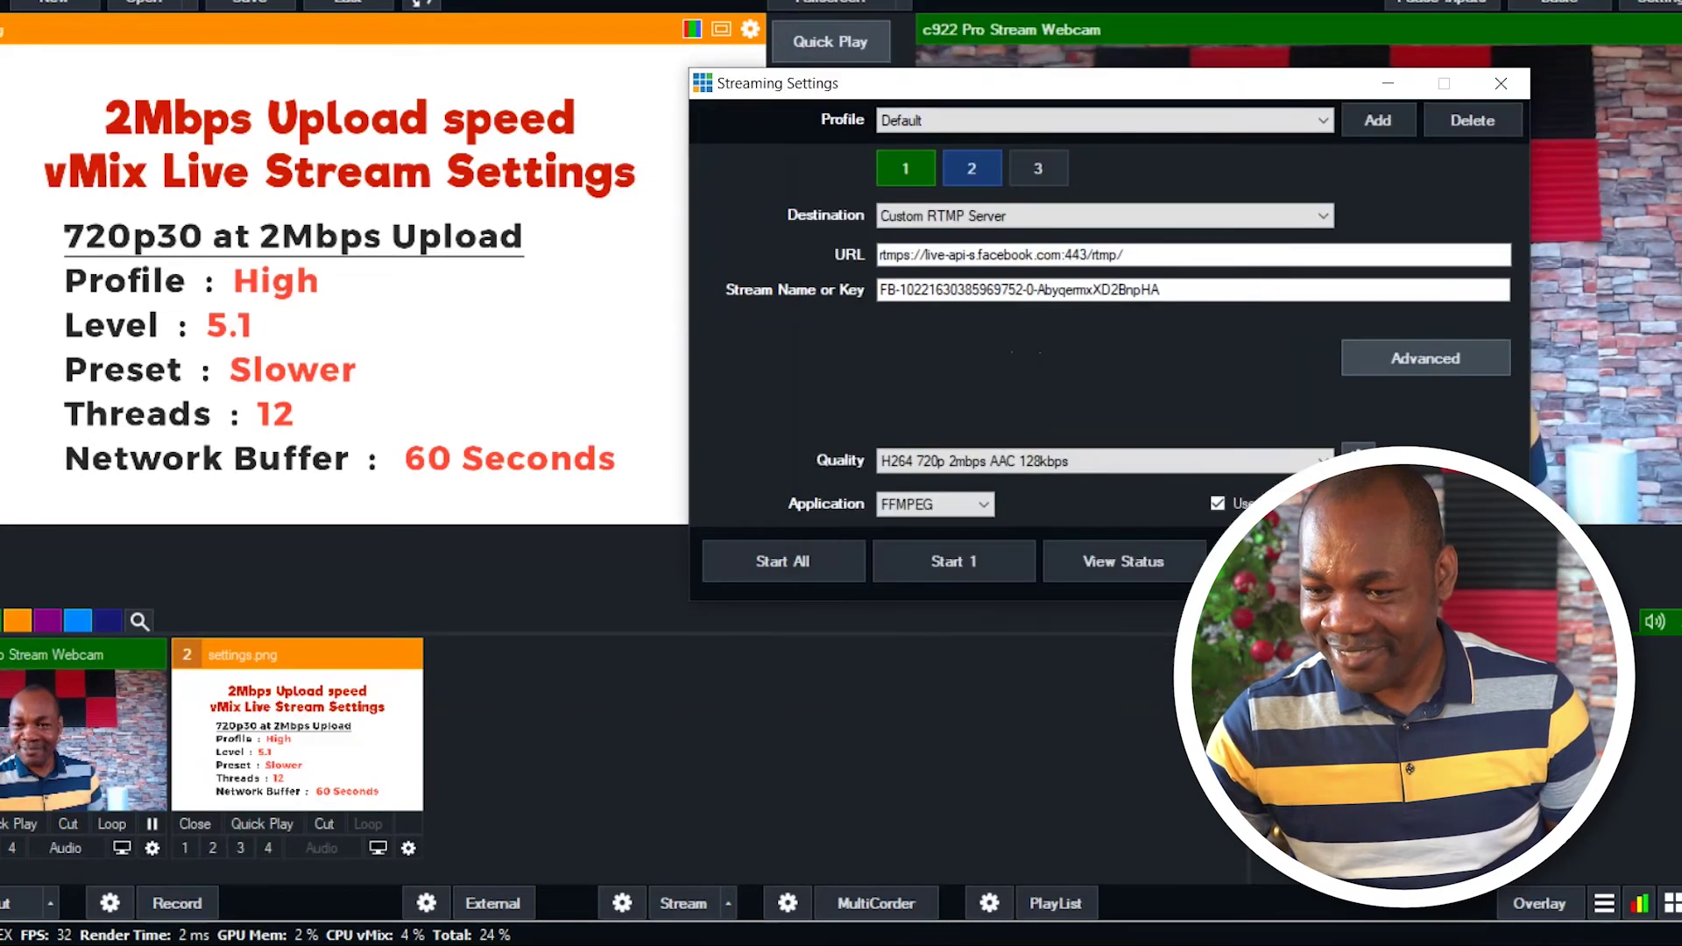
{"action": "left_click_drag", "start_coordinate": [1130, 77], "coordinate": [1133, 155]}
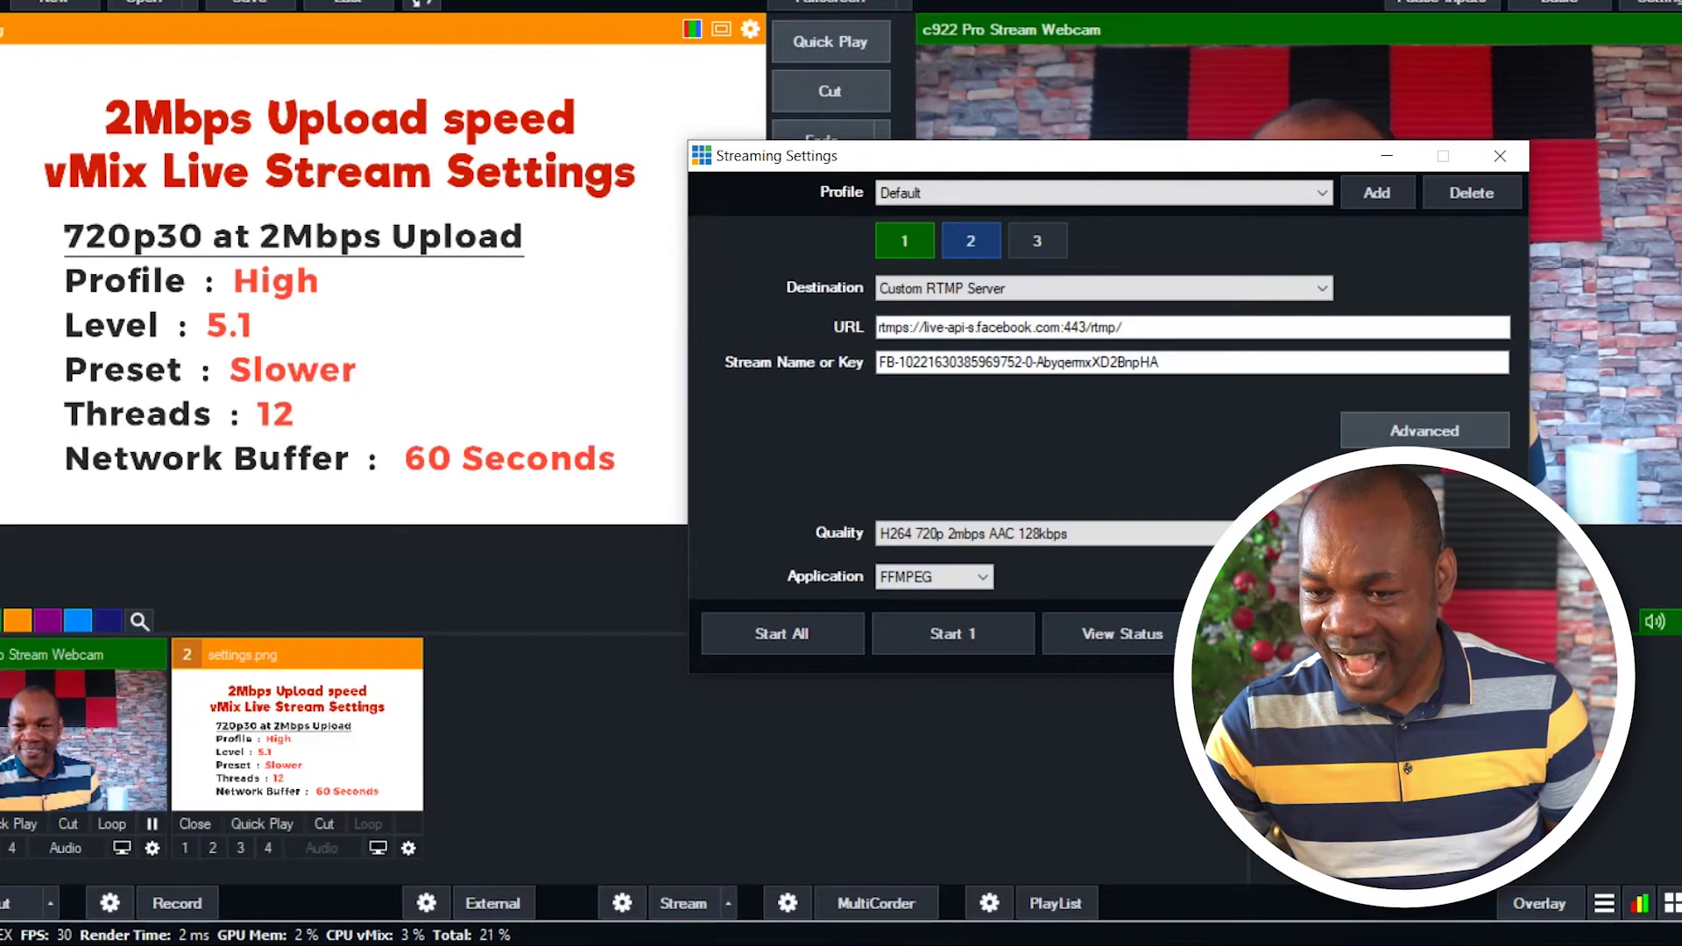
{"action": "key", "text": "Escape"}
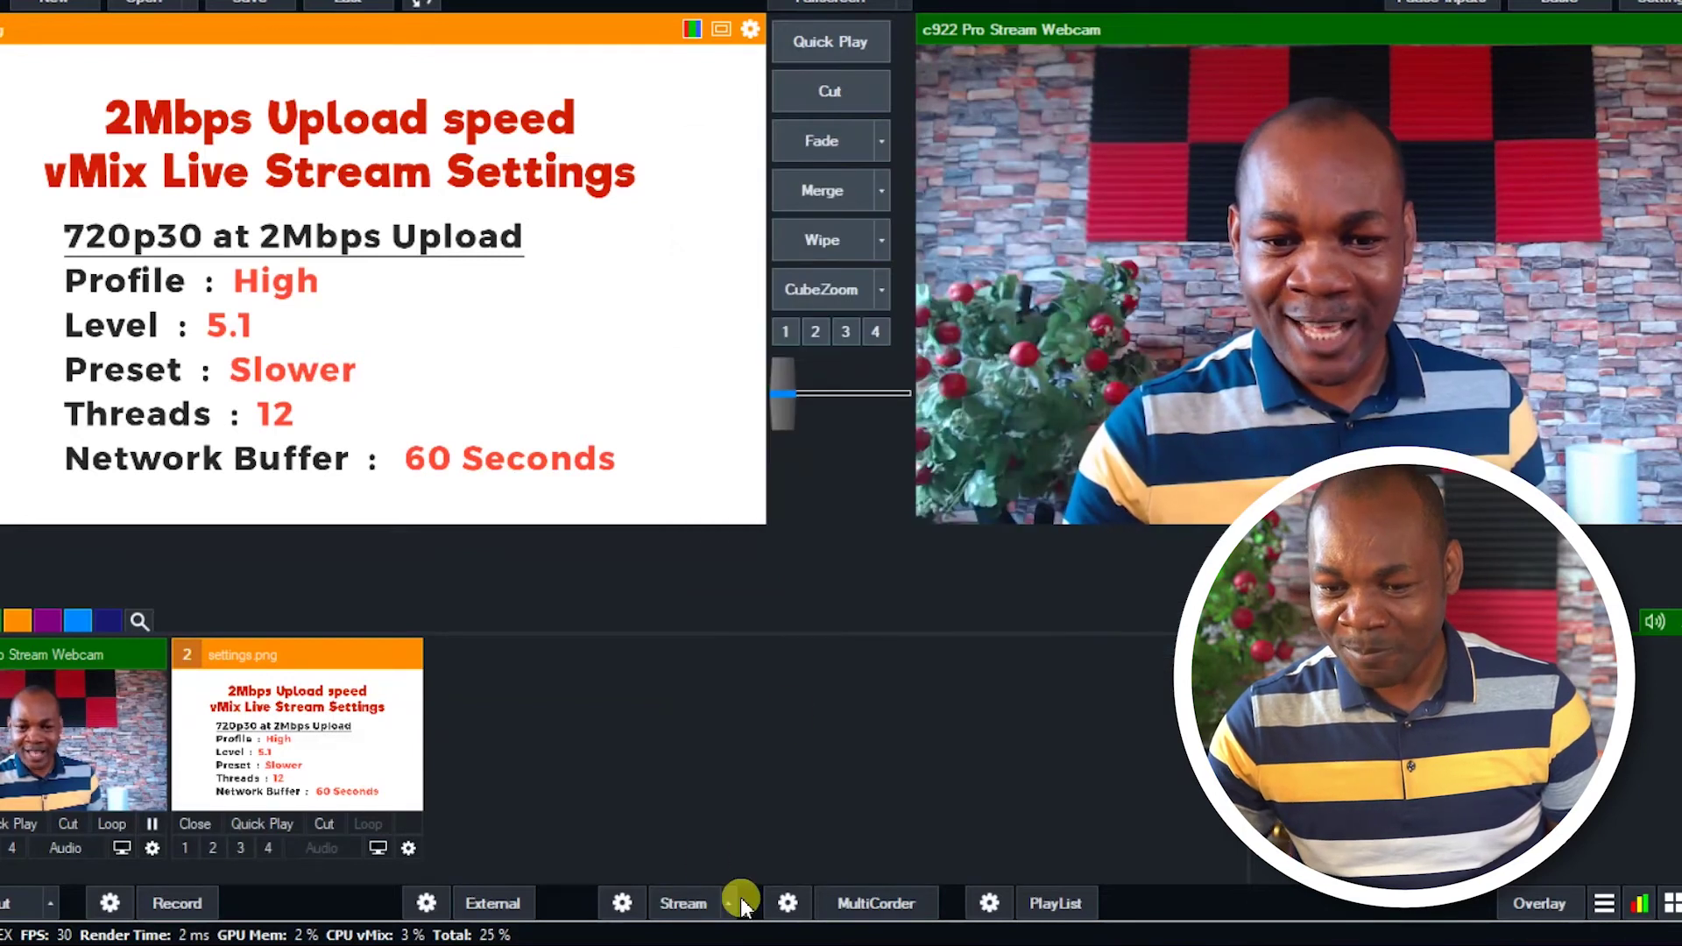